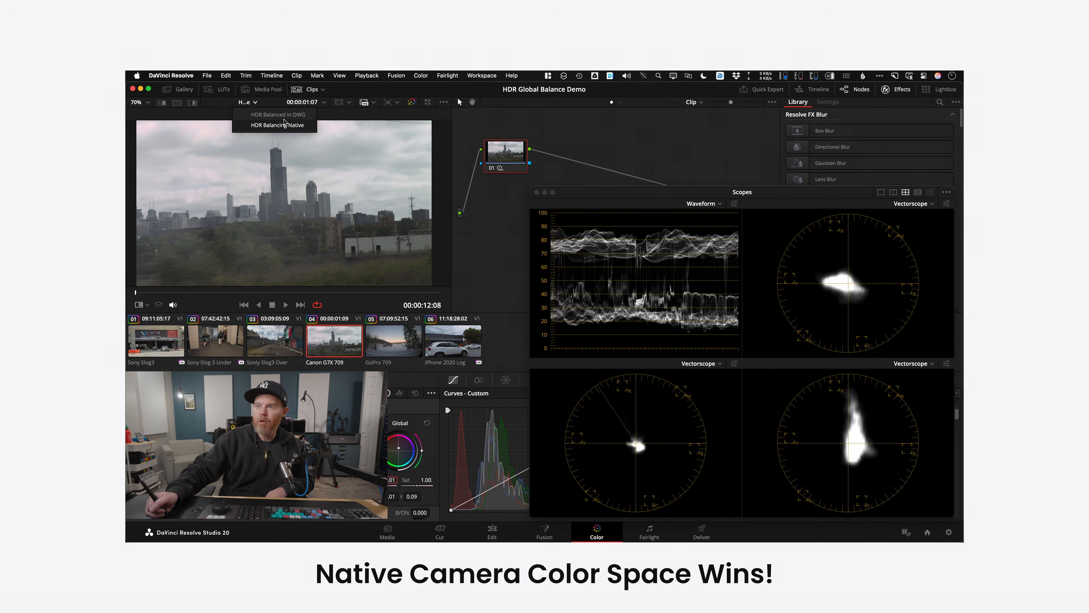
- Switch the viewer to the HDR Balancing Native timeline
left_click(286, 117)
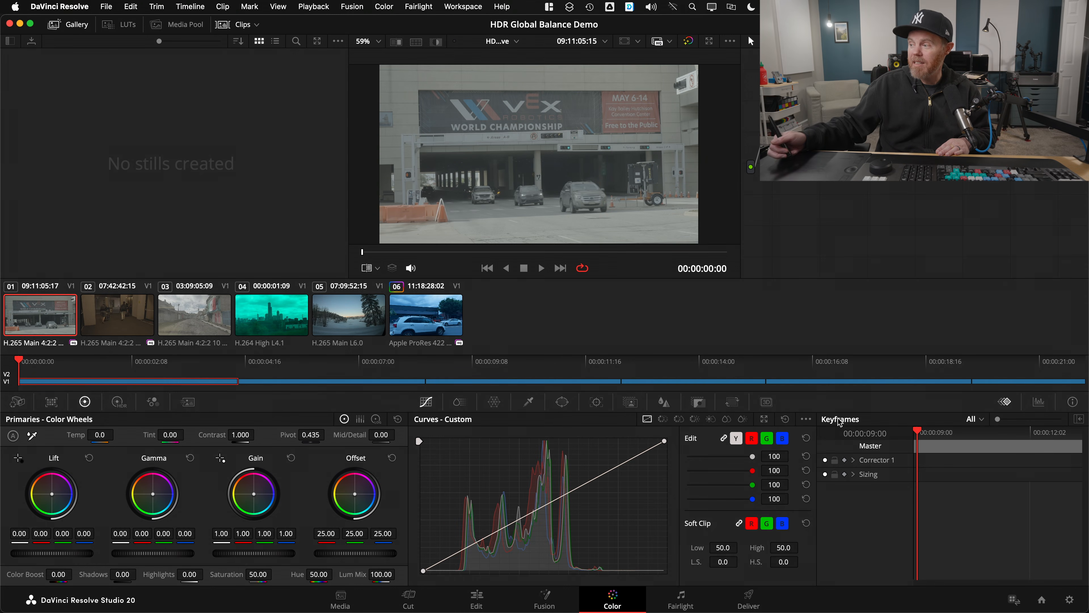
- Look through the available timeline color spaces in the project's Color Management settings
left_click(1071, 600)
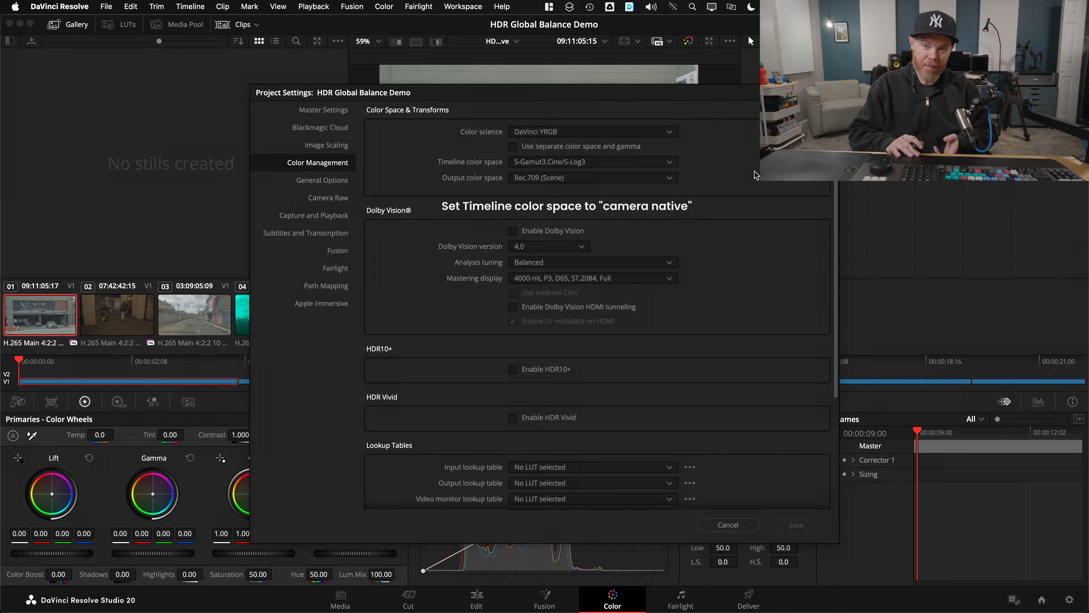
left_click(669, 166)
scroll(679, 270, "up", 3)
left_click_drag(678, 266, 677, 246)
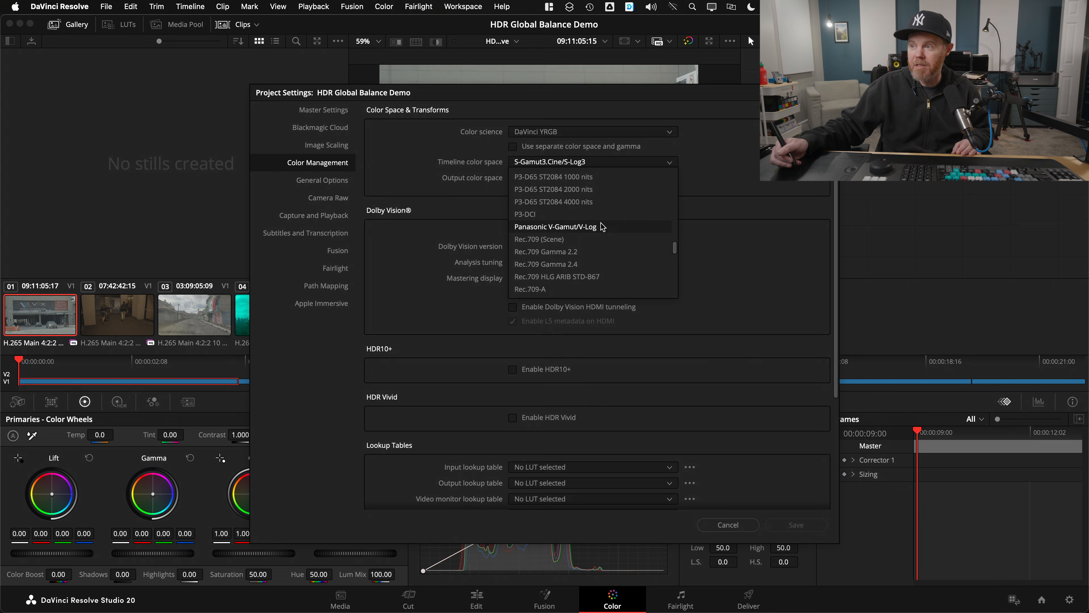
scroll(618, 249, "up", 4)
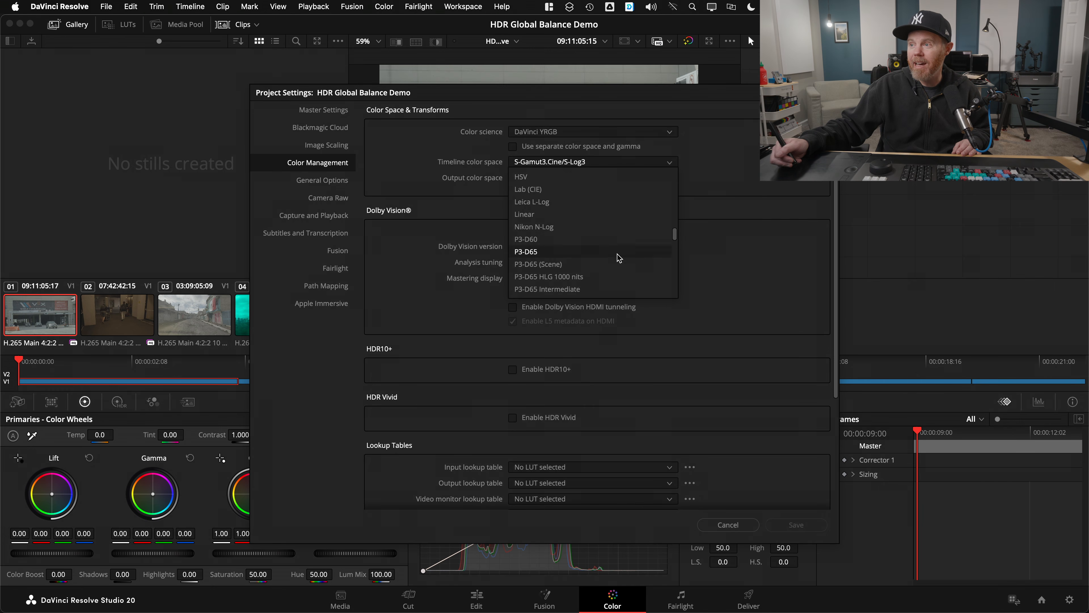
left_click_drag(675, 236, 676, 261)
left_click(625, 215)
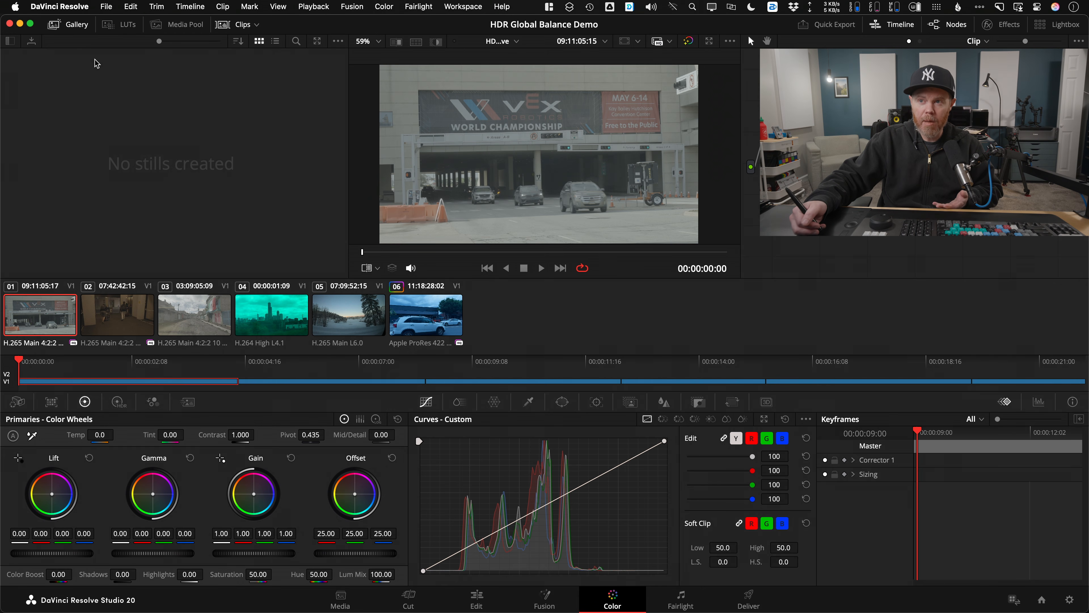
- Hide the gallery, clip thumbnails and mini timeline to give the viewer more room
left_click(77, 26)
left_click(76, 27)
left_click(76, 27)
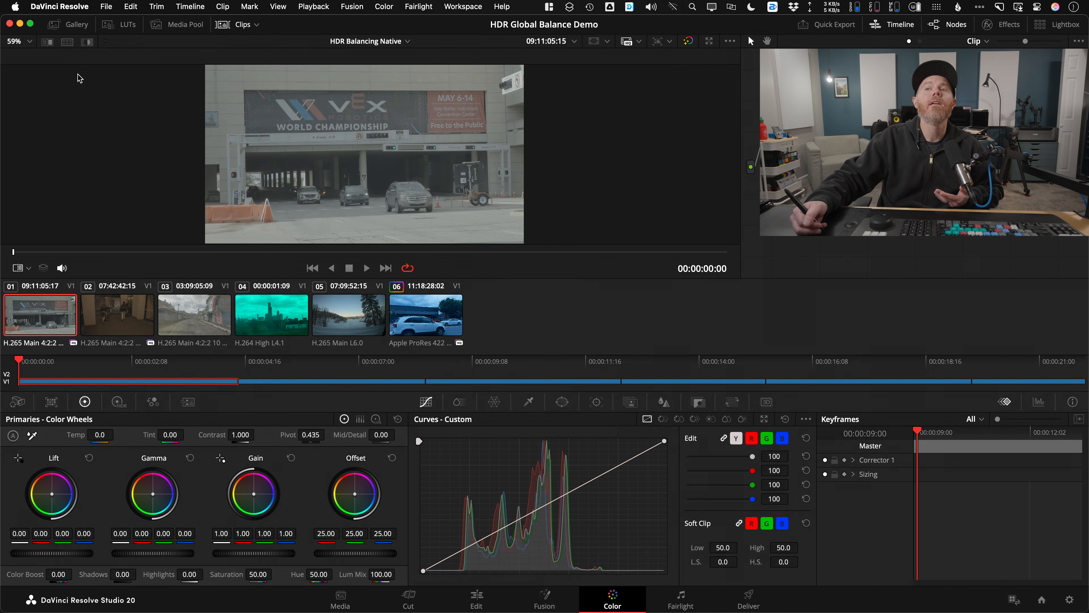
left_click(239, 27)
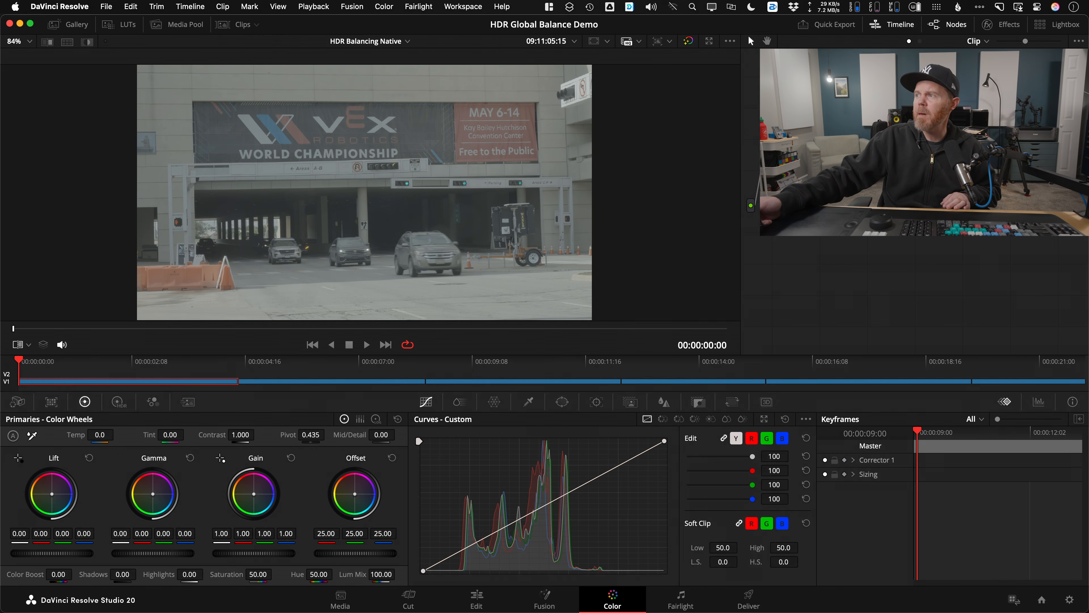
left_click(912, 28)
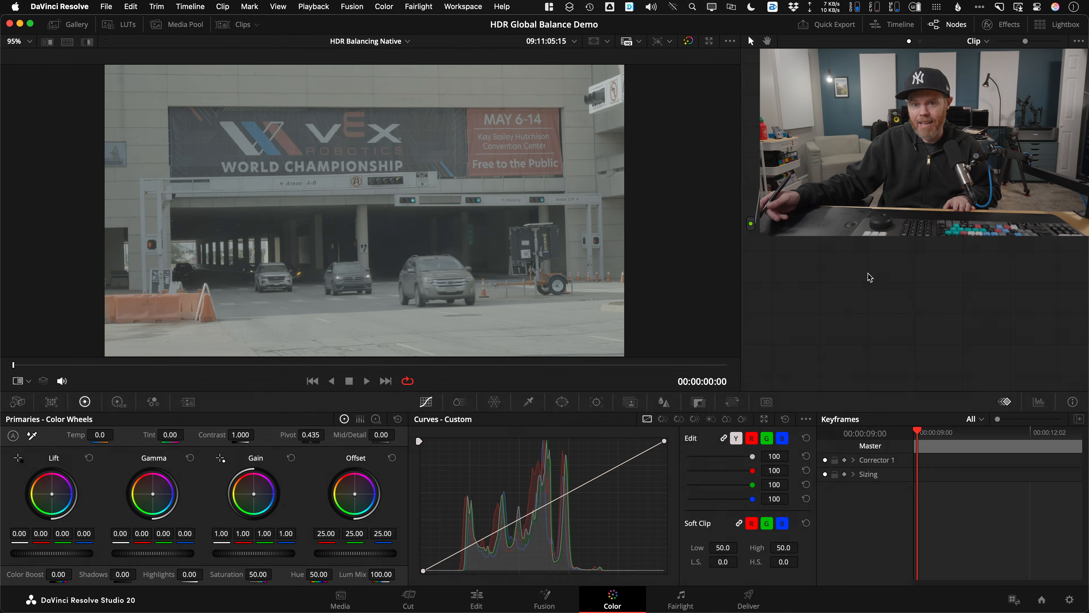
- Show the video scopes and expand them into a floating window placed partly over the node graph
left_click(1040, 403)
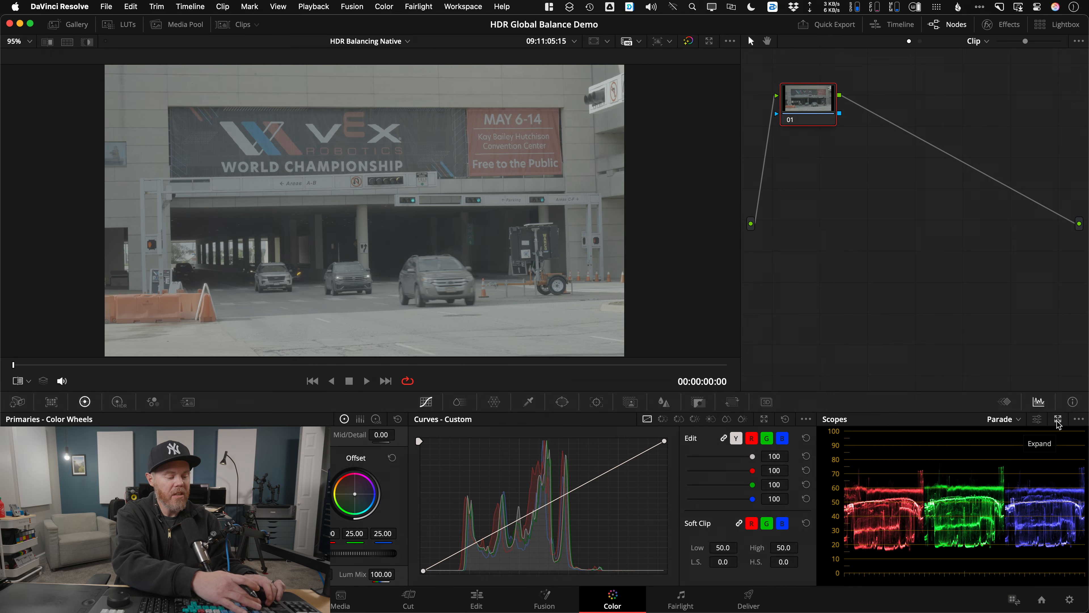
left_click(1057, 421)
left_click_drag(685, 168, 871, 163)
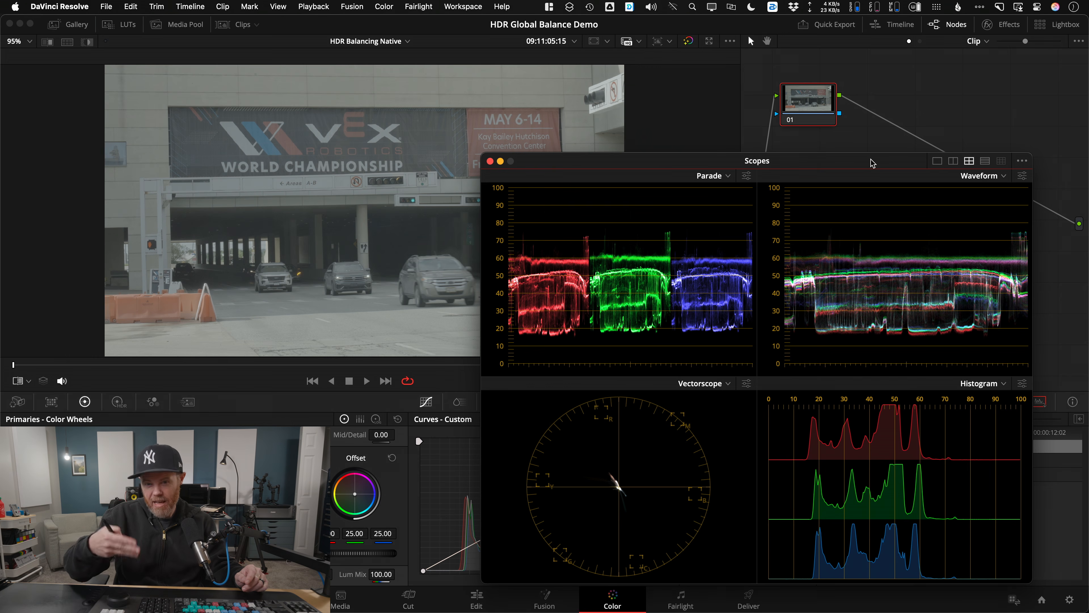
- Change the Parade scope to a Waveform and limit it to the Y (luma) channel
left_click(726, 176)
left_click(728, 201)
left_click_drag(828, 161, 850, 154)
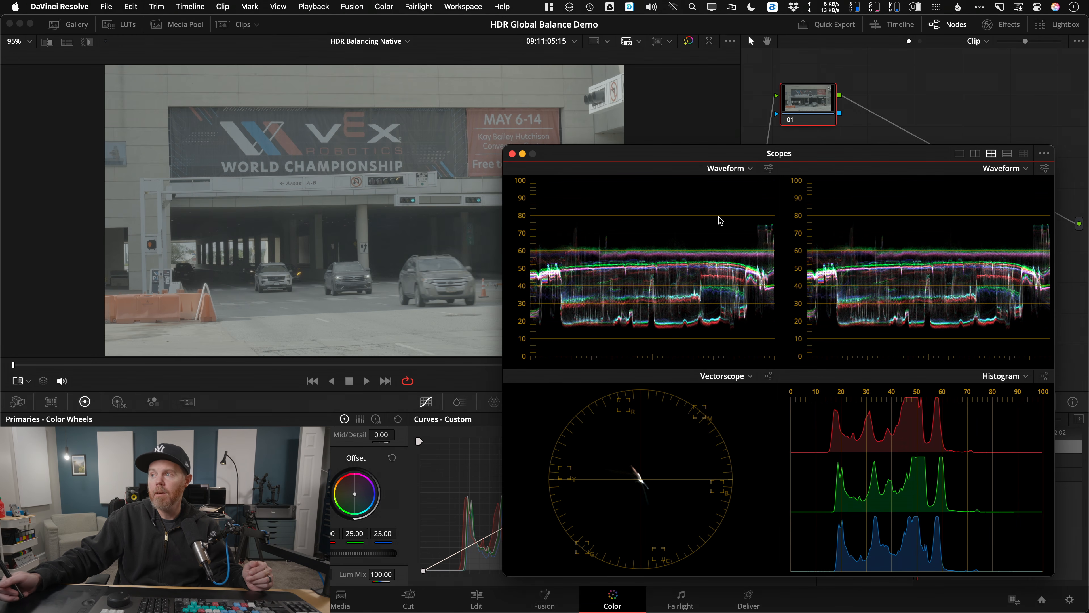
left_click(769, 169)
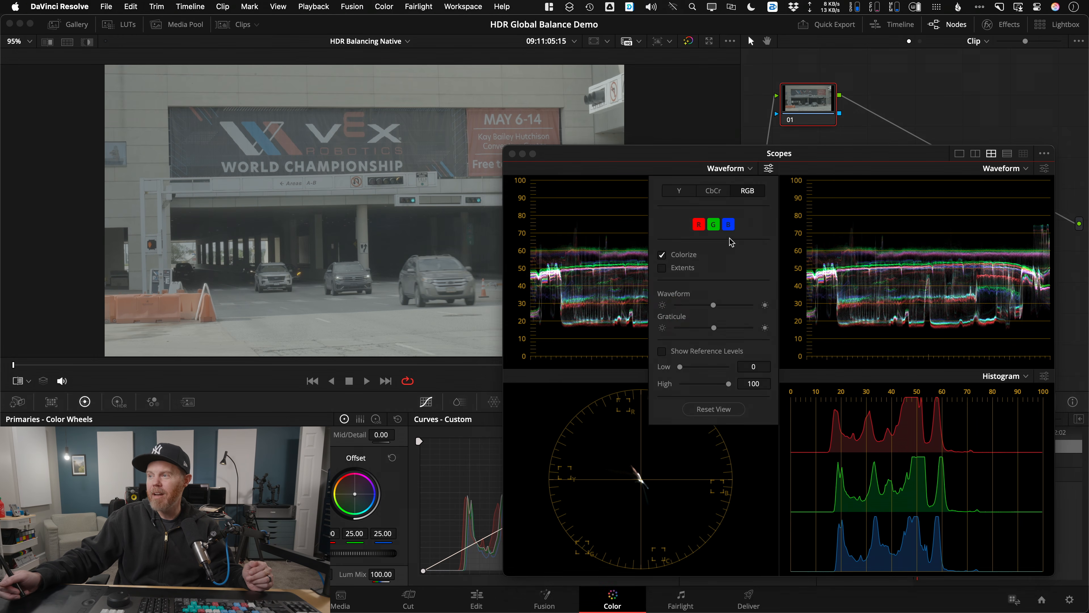
left_click(680, 191)
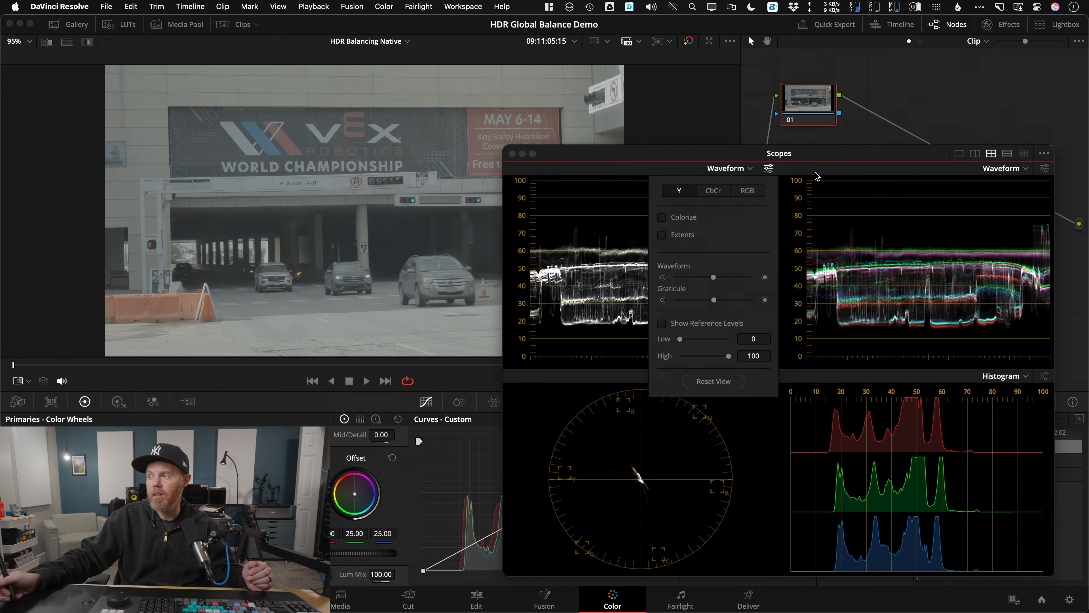
left_click_drag(870, 153, 853, 125)
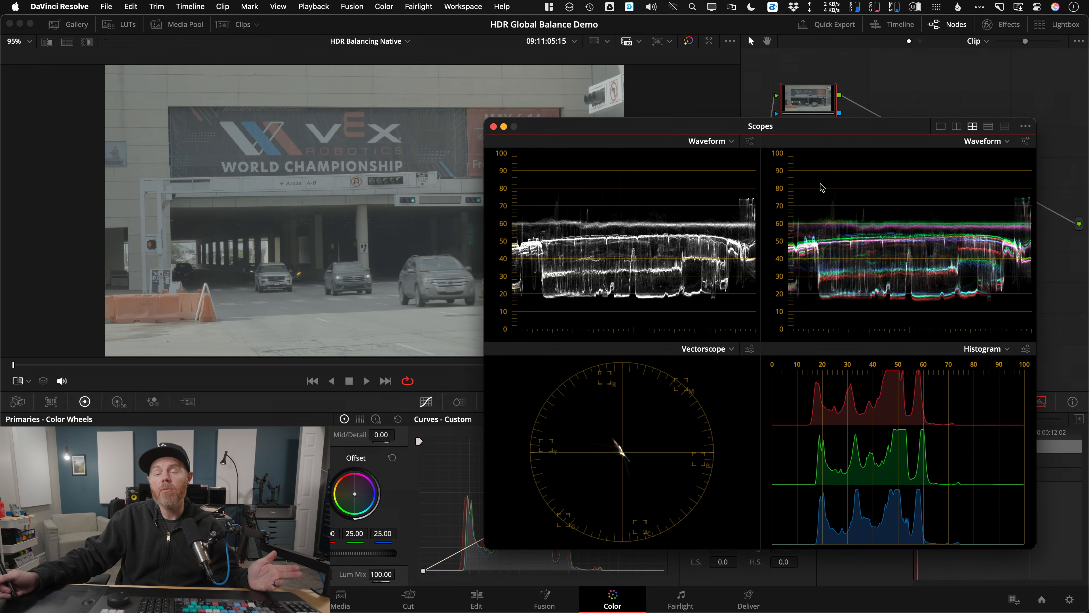
- Replace the RGB waveform and the histogram with vectorscopes, leaving one luma waveform and three vectorscopes
left_click(998, 143)
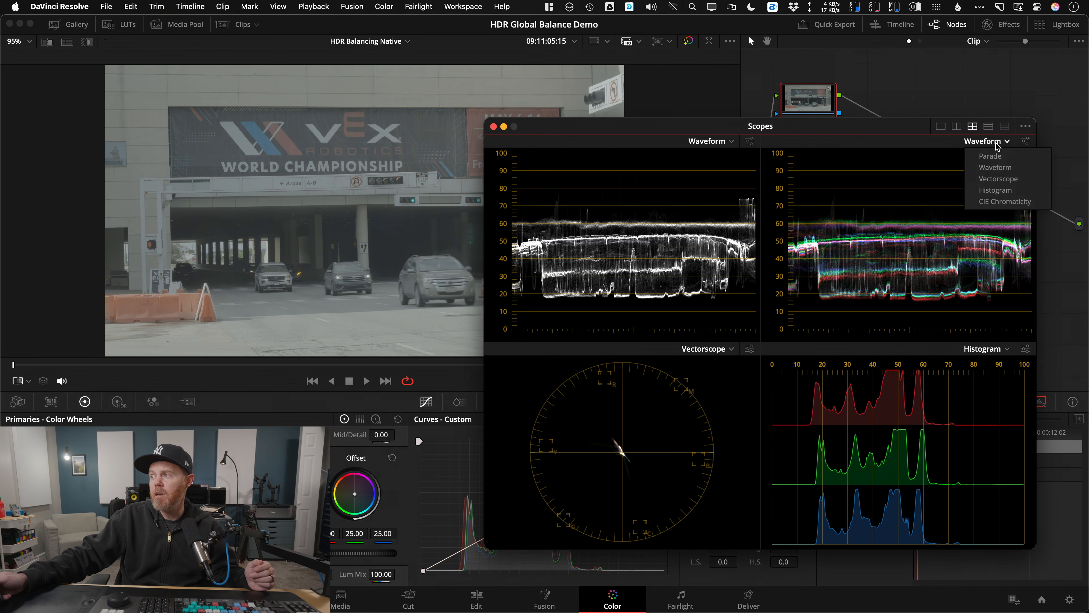
left_click(1005, 180)
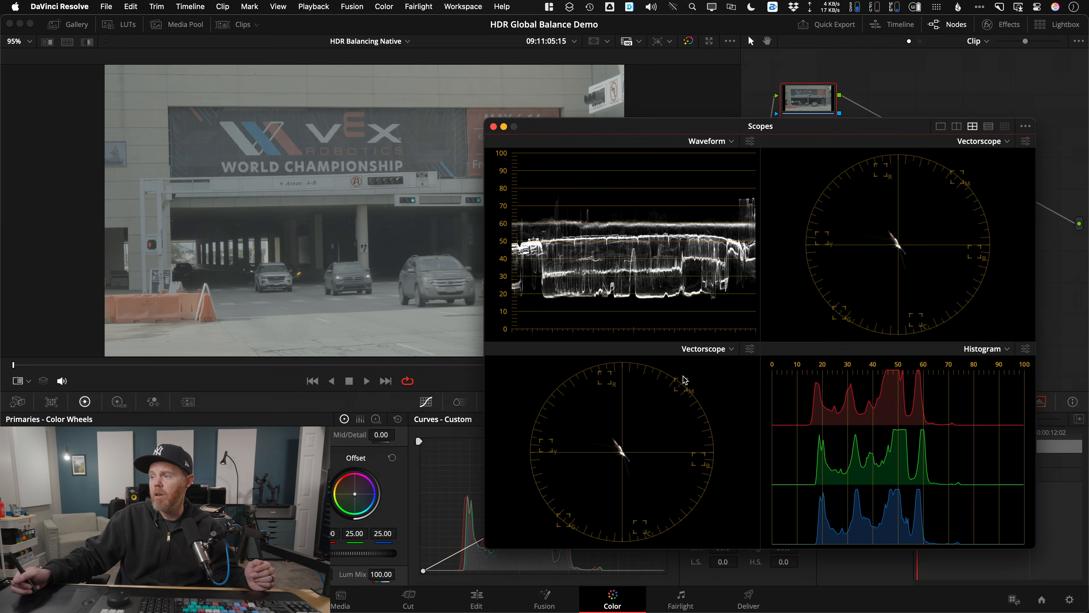
left_click(1008, 349)
left_click(990, 387)
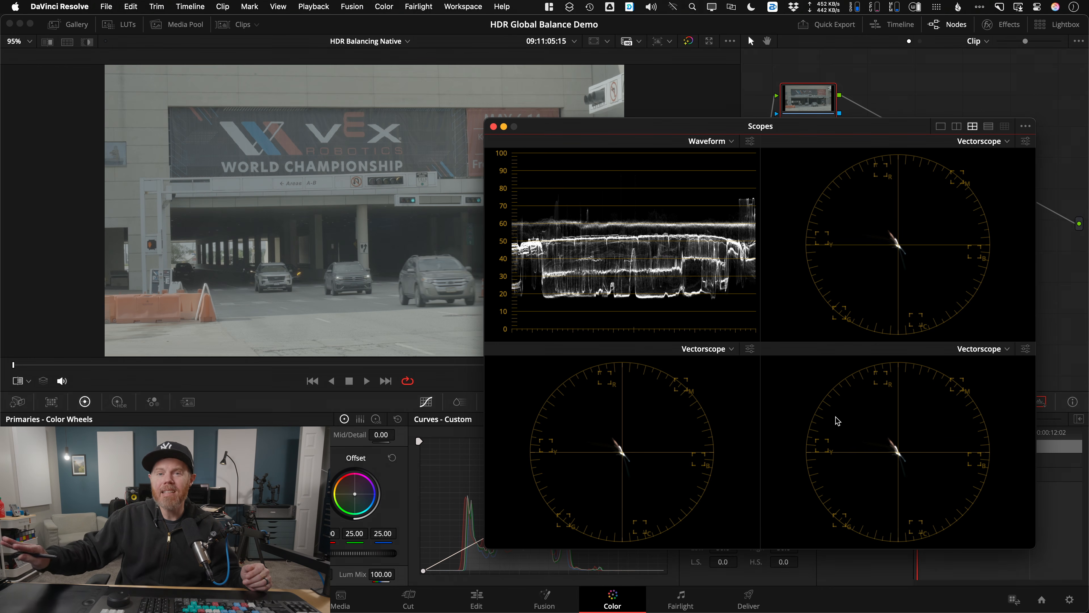
left_click_drag(876, 124, 895, 145)
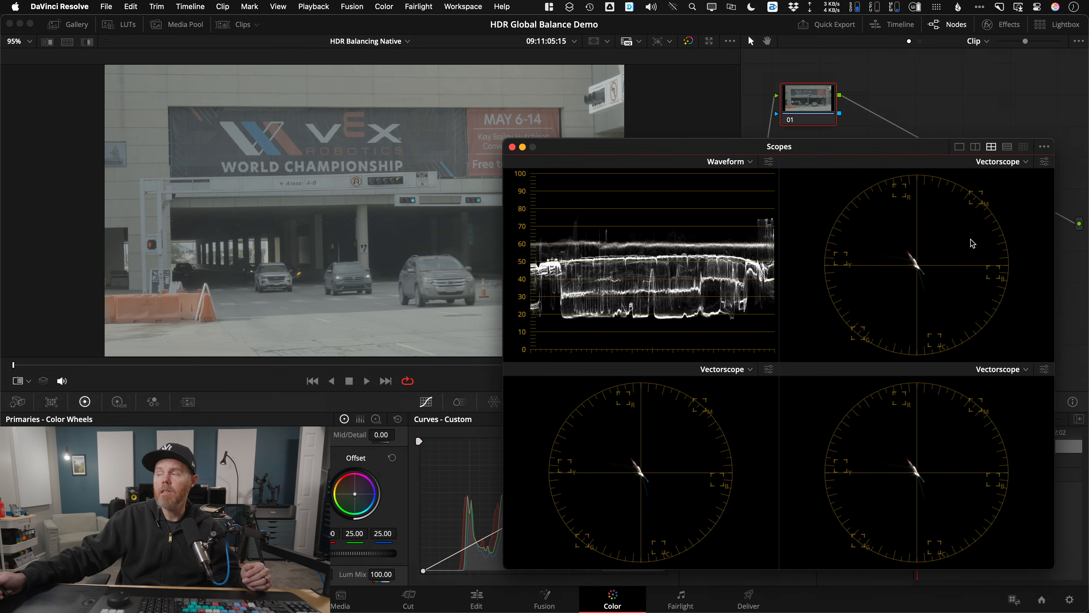
- Set the vectorscope beside the waveform to the Low range with Colorize off
left_click(1045, 163)
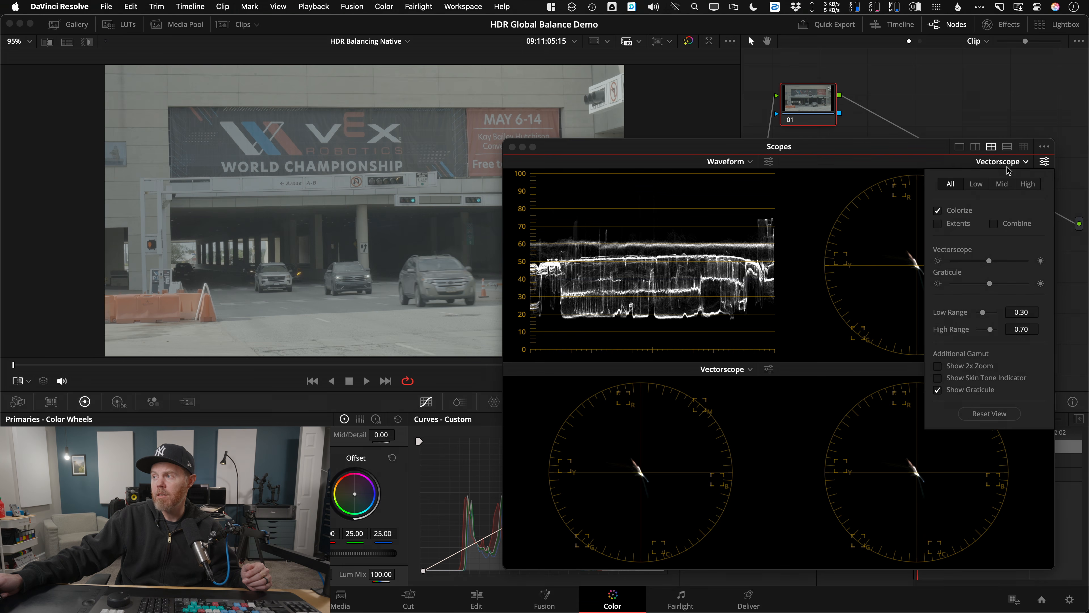
left_click(982, 188)
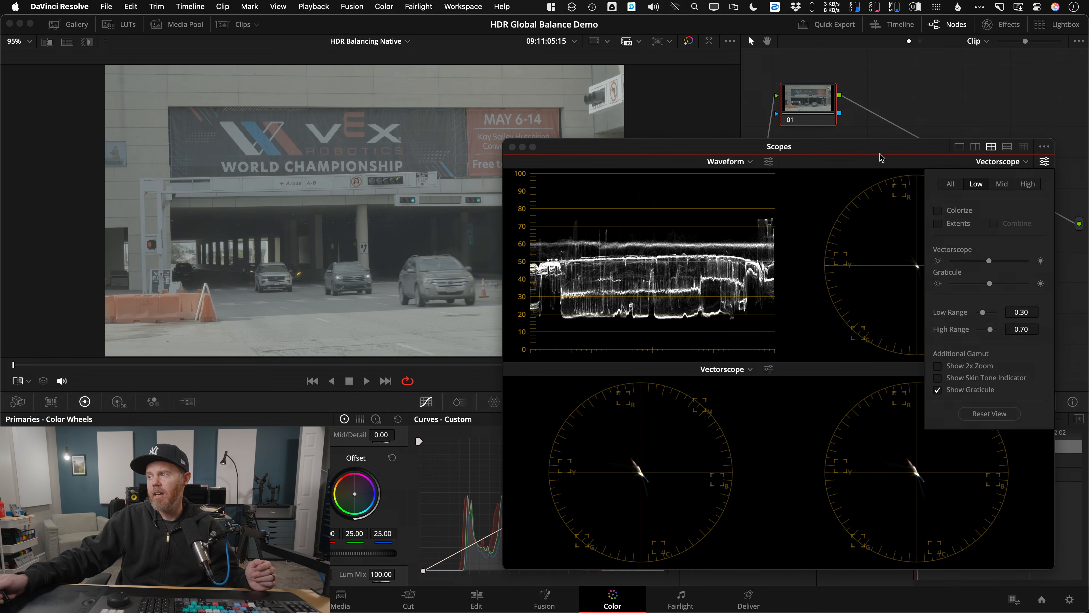
left_click_drag(878, 152, 882, 153)
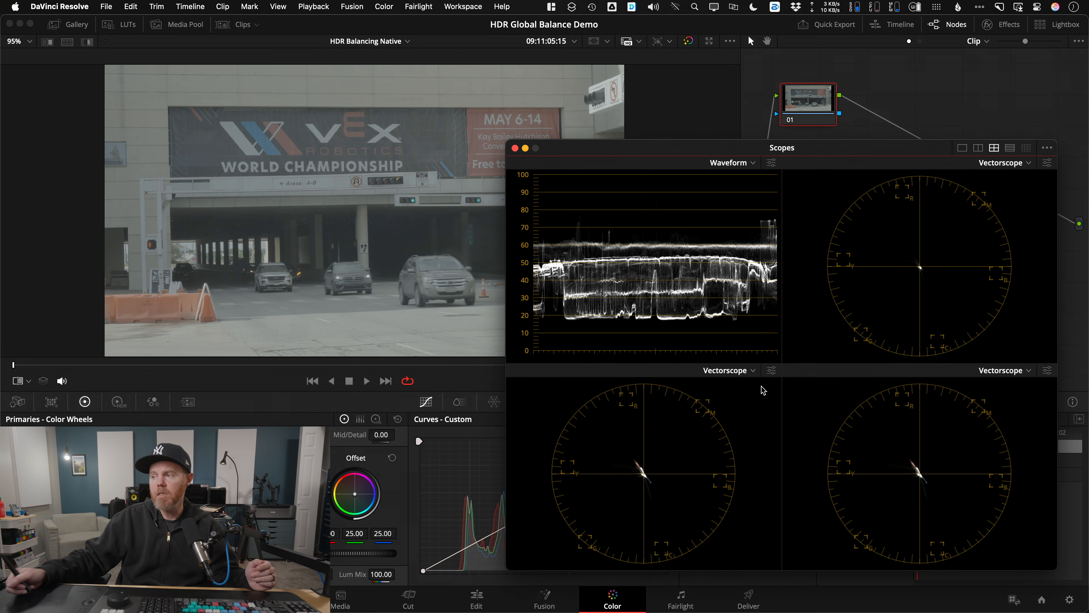
- Set the vectorscope below the waveform to the Mid range with Colorize off and the skin tone indicator shown
left_click(771, 371)
left_click(729, 124)
left_click(682, 145)
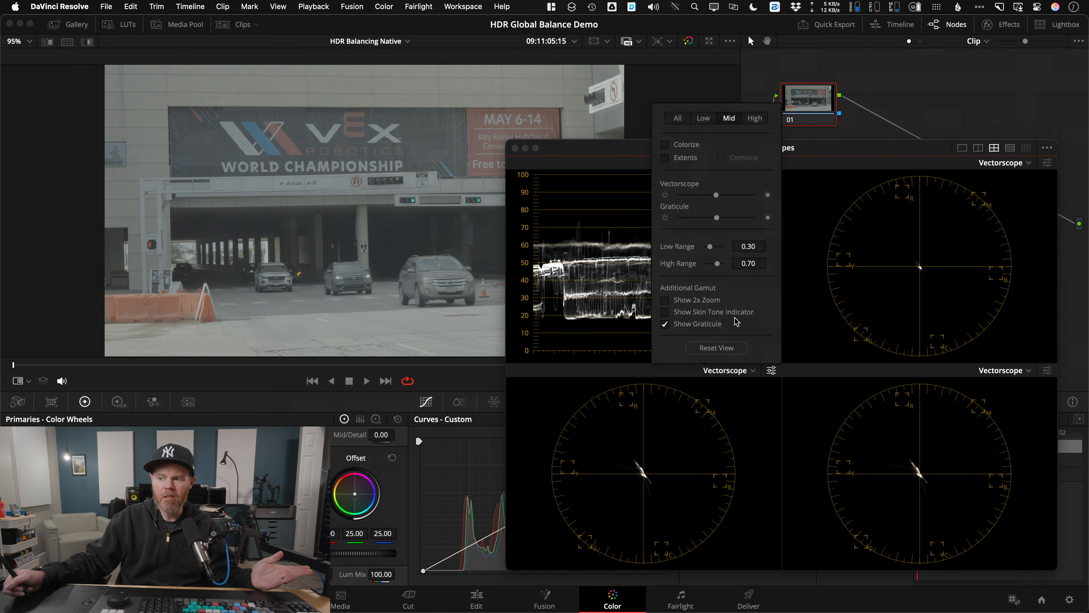
left_click(665, 312)
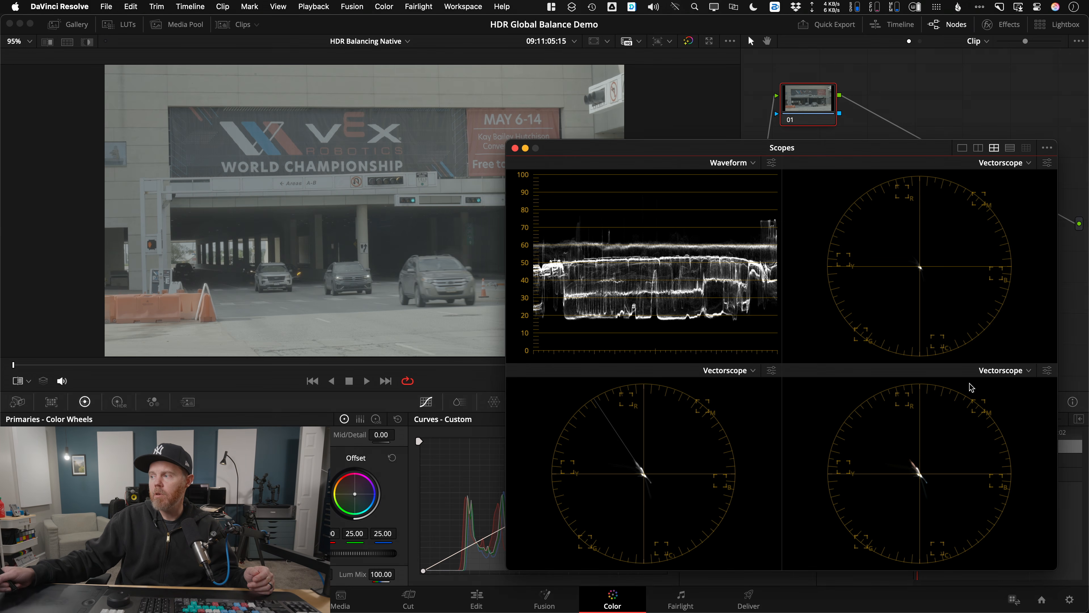
- Set the remaining vectorscope to the High range without Colorize and magnify the traces in all three vectorscopes
left_click(1047, 371)
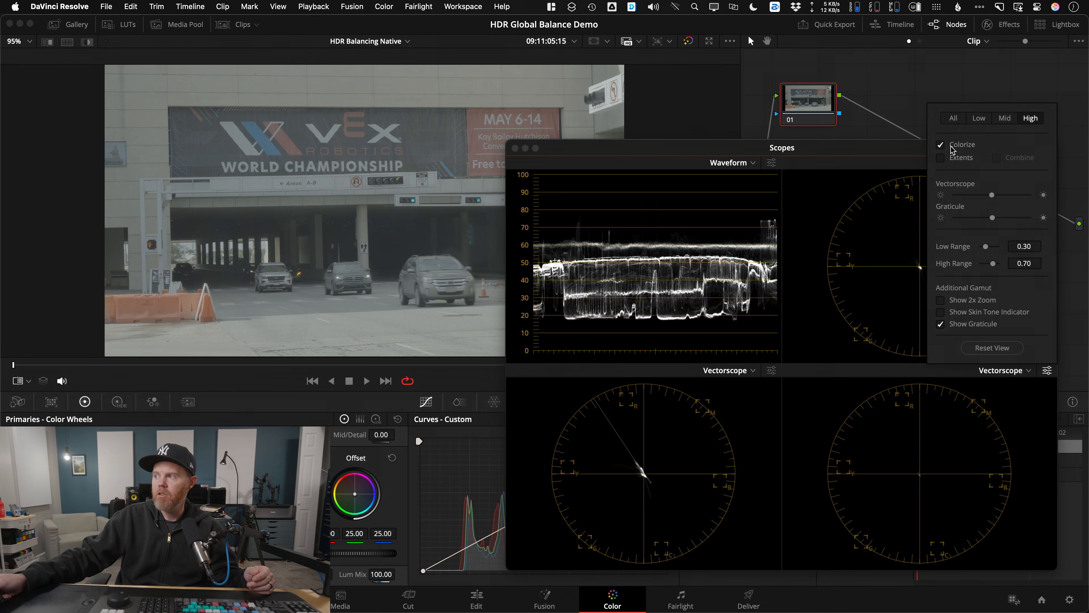
left_click_drag(922, 147, 931, 142)
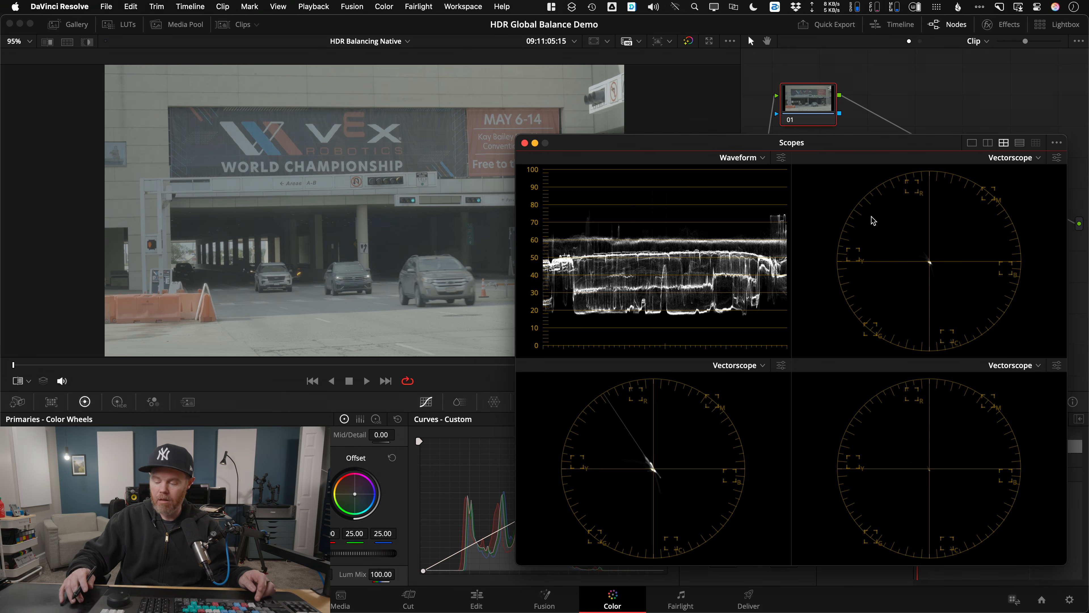
scroll(872, 216, "up", 6)
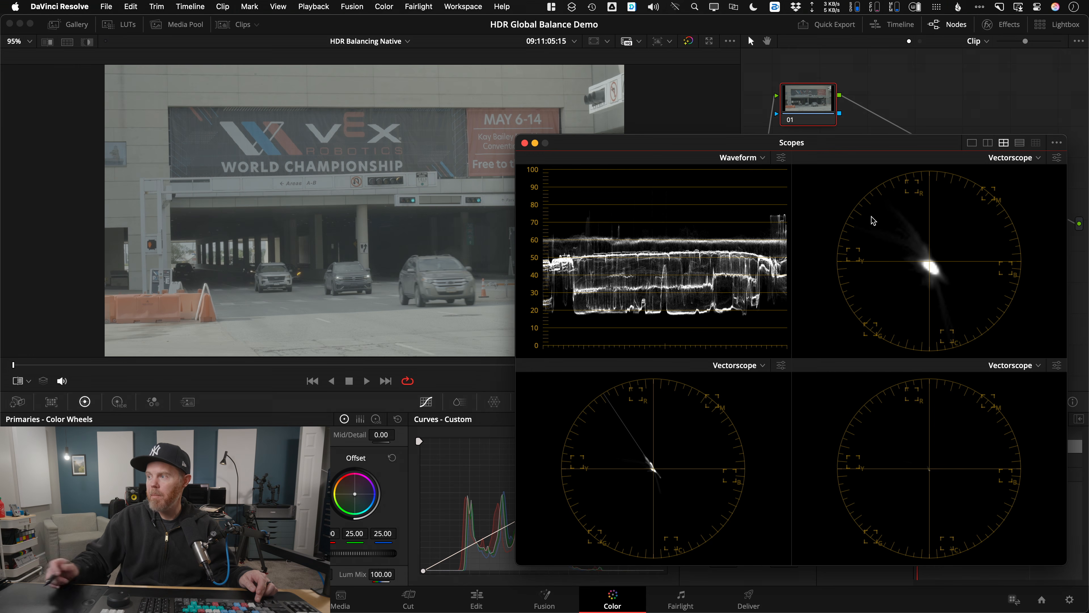
scroll(706, 441, "up", 4)
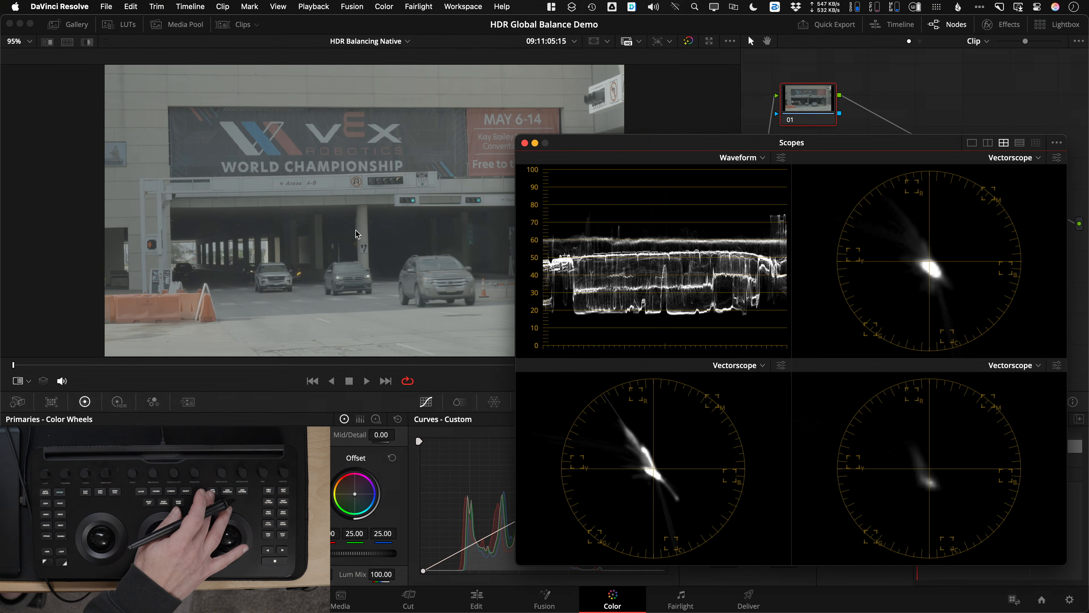
- Add a serial node after node 01 and apply the Color Space Transform effect to it
key("alt+s")
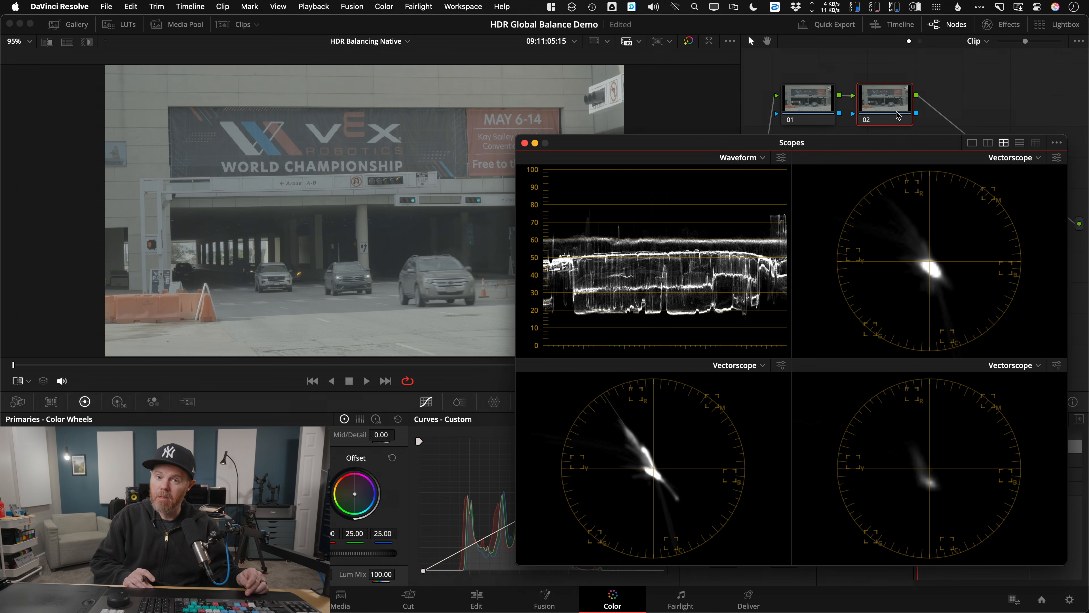
key("shift+space")
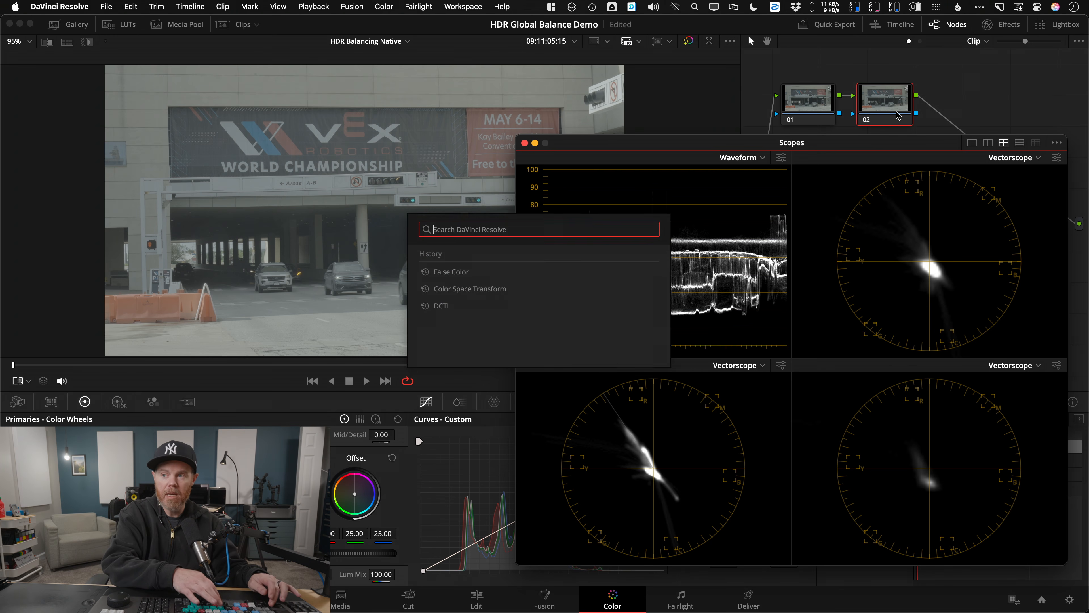
type("color space")
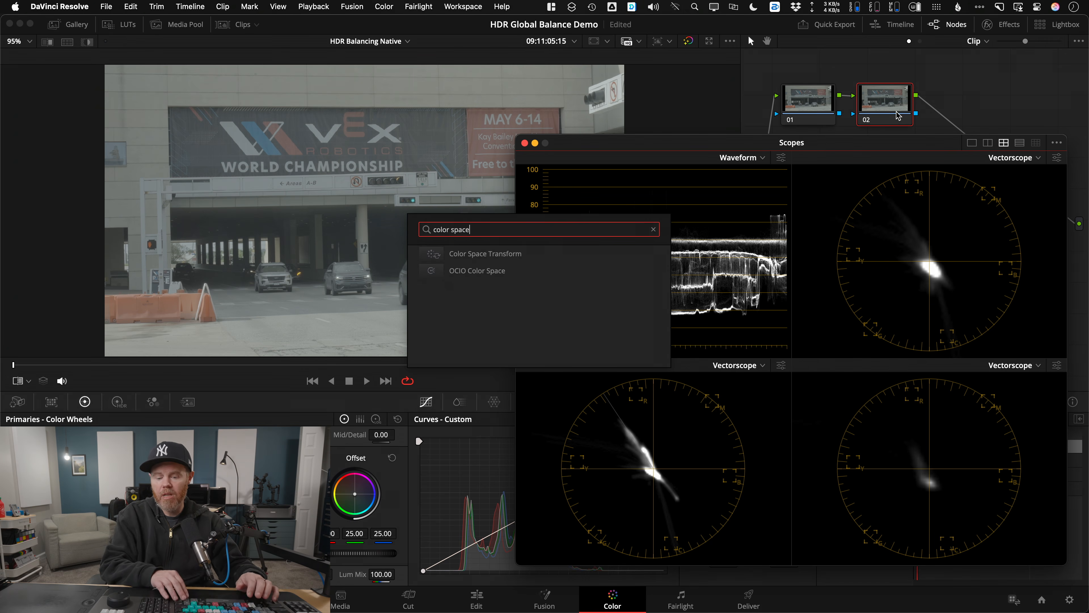
key("Down")
key("Return")
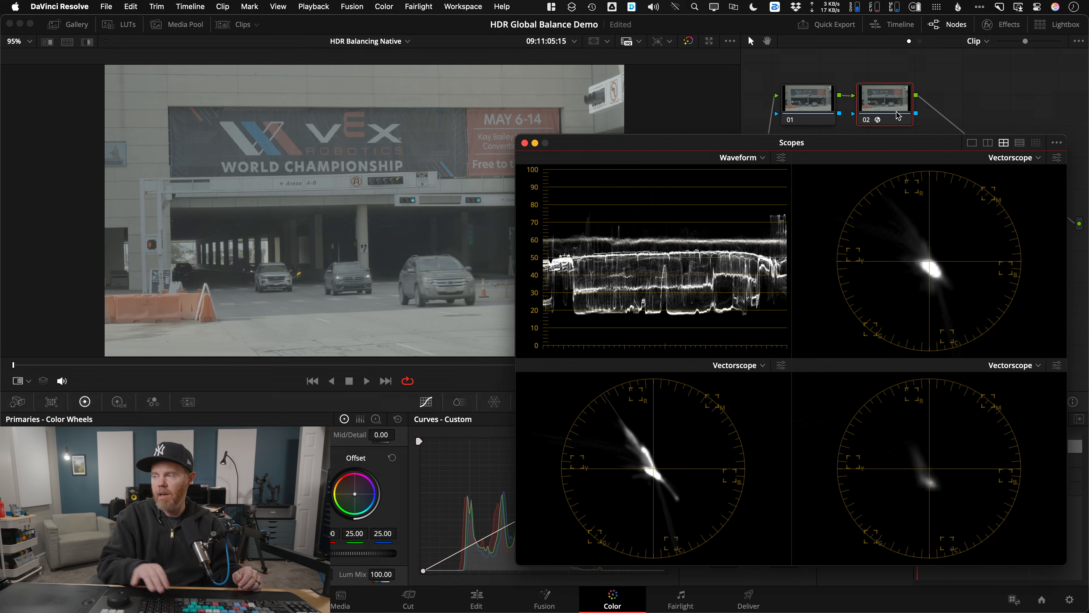
- Set the Color Space Transform's input color space to Sony S-Gamut3.Cine and its input gamma to Sony S-Log3
left_click_drag(879, 143, 572, 130)
left_click(999, 26)
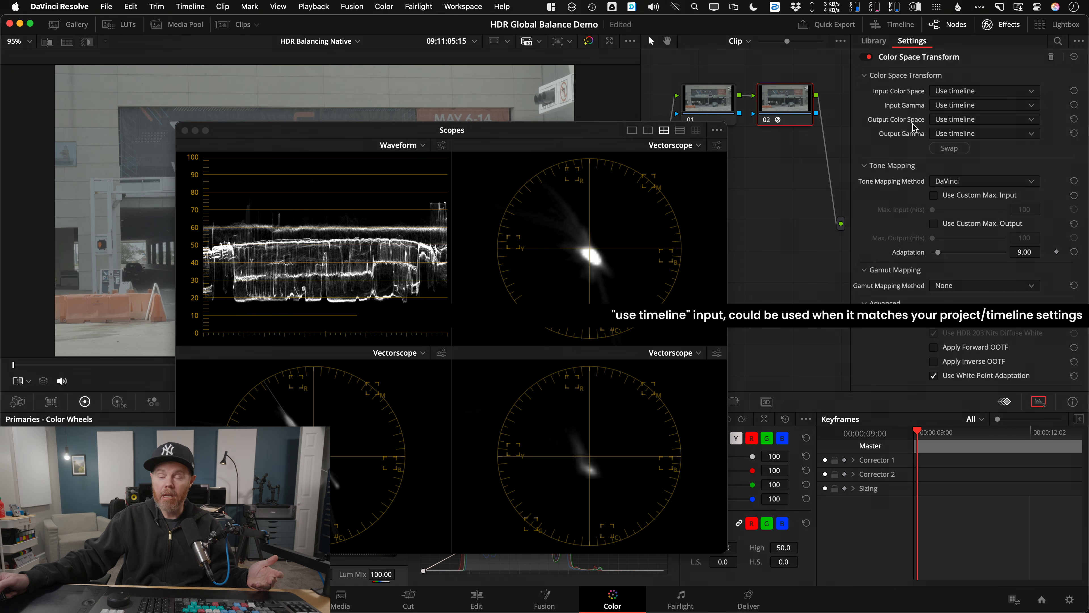
left_click(979, 93)
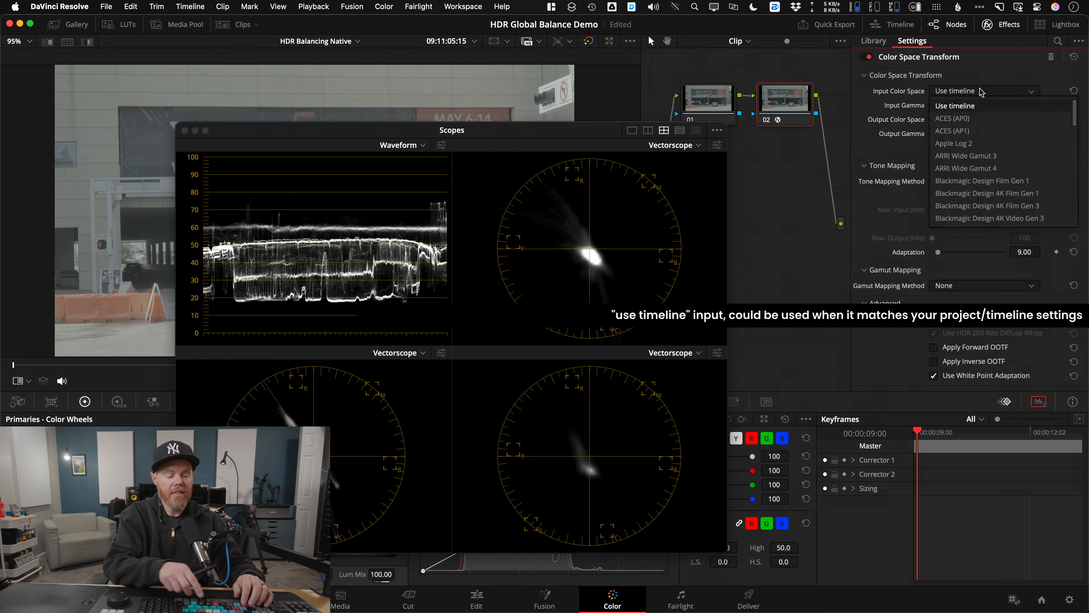
type("so")
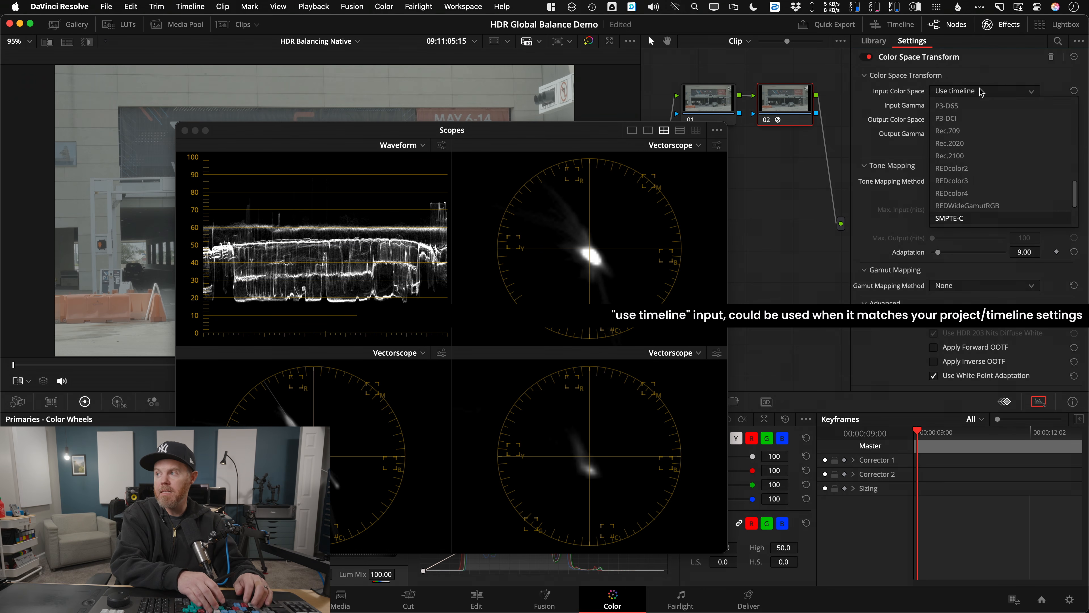
scroll(1069, 207, "down", 3)
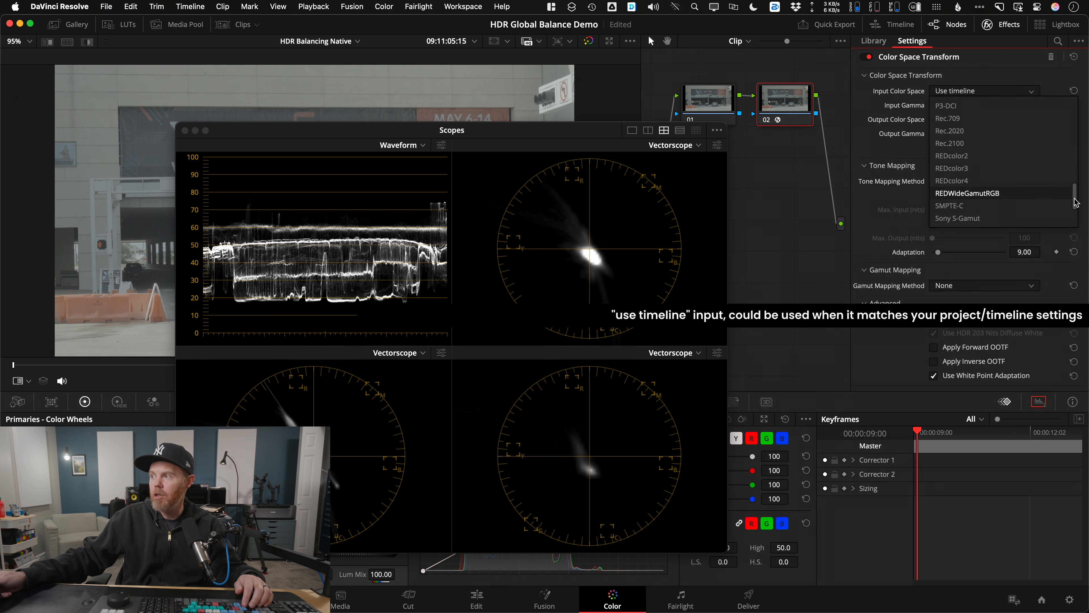
left_click(1006, 208)
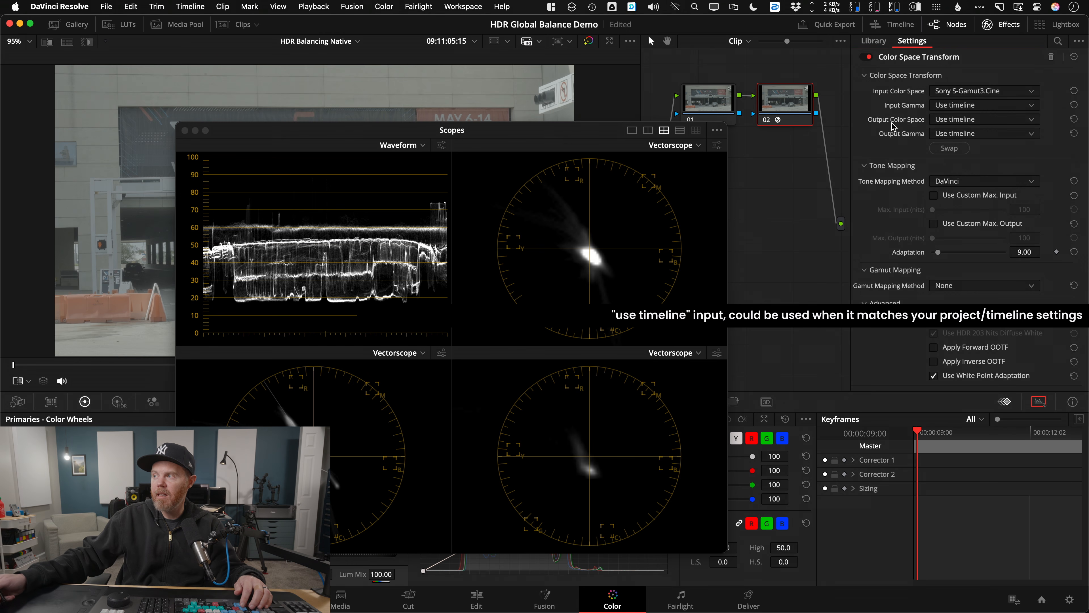
left_click(962, 106)
type("so")
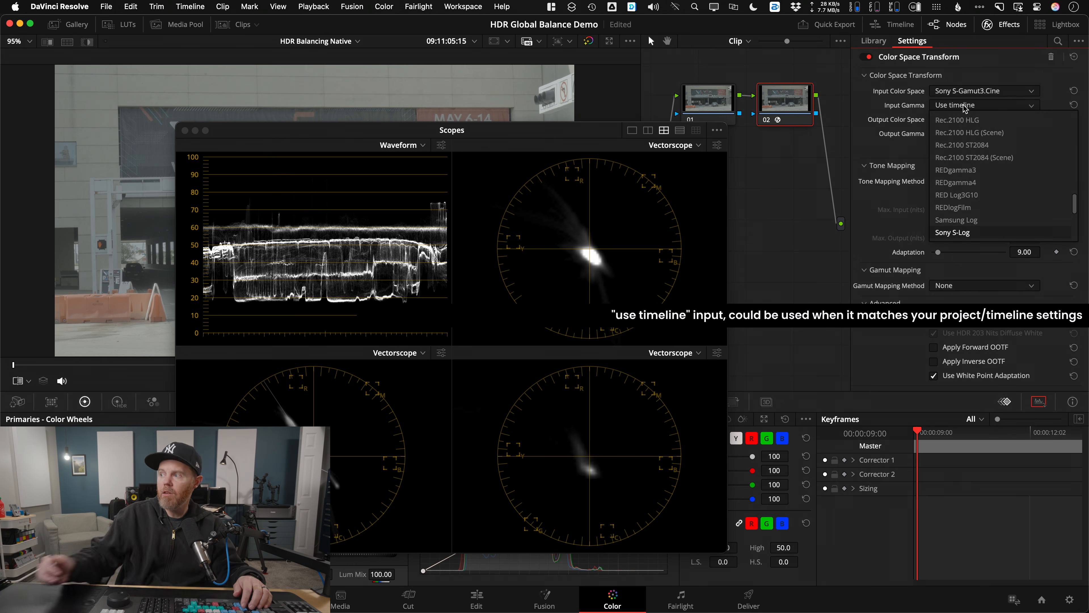
scroll(1011, 221, "down", 3)
left_click(1011, 220)
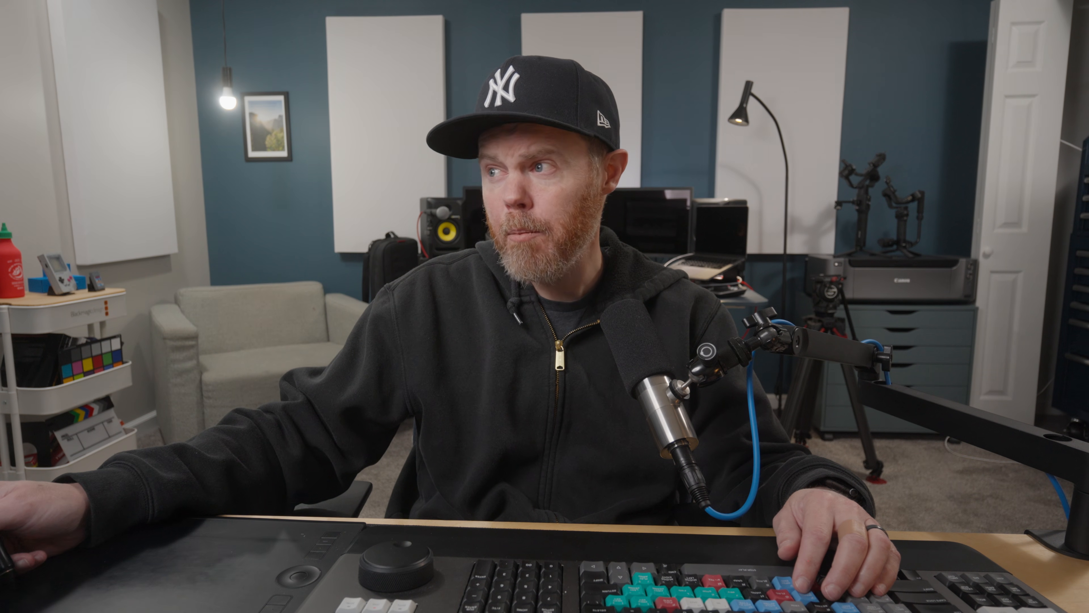
- Set the Color Space Transform's output color space and output gamma to Rec.709
left_click(986, 120)
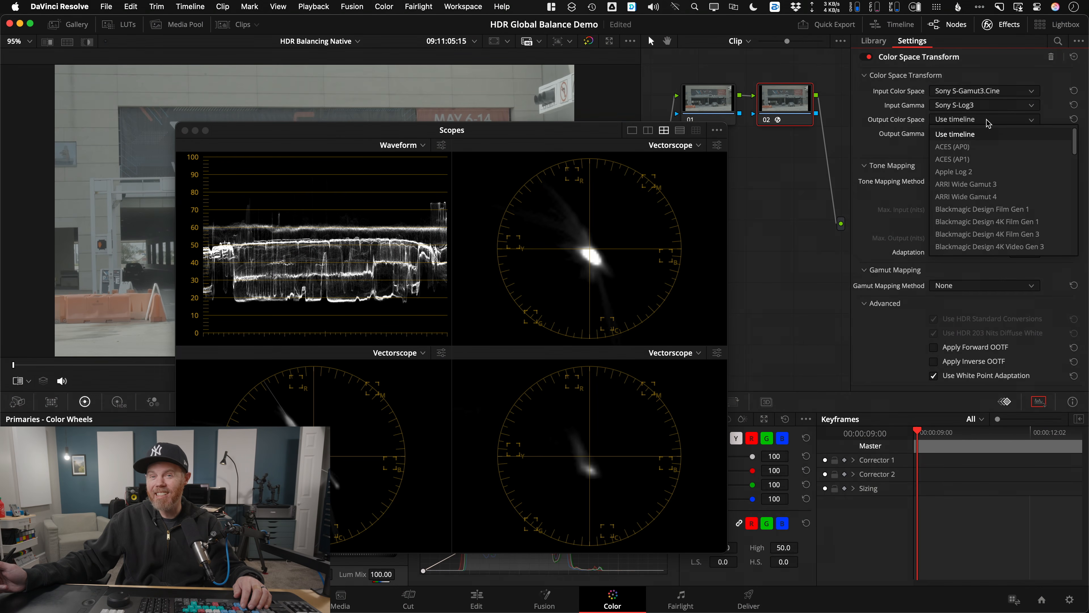
scroll(983, 195, "down", 10)
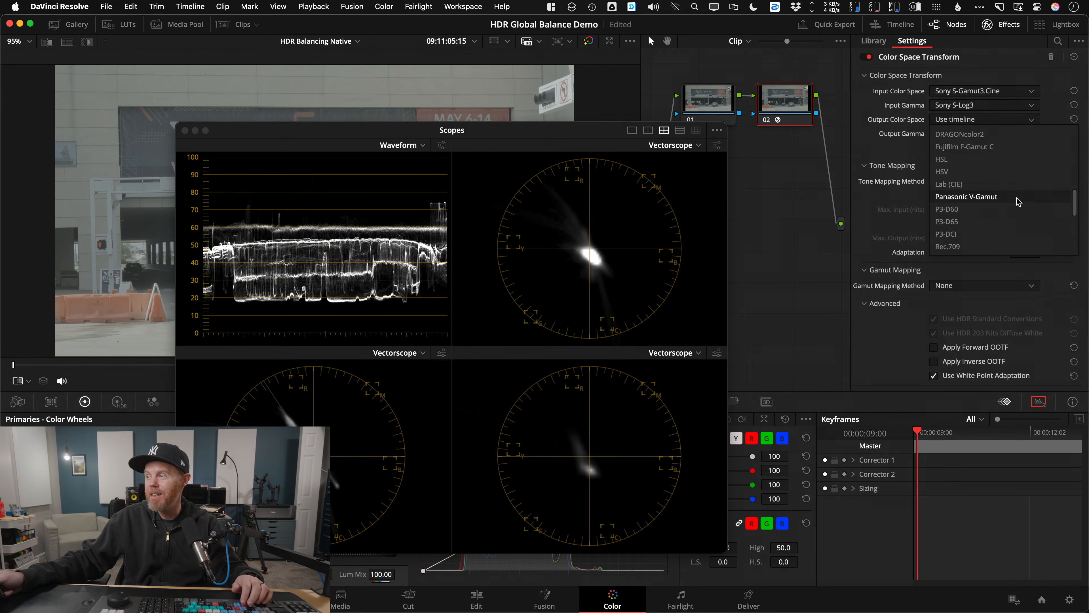
left_click(956, 246)
left_click(983, 133)
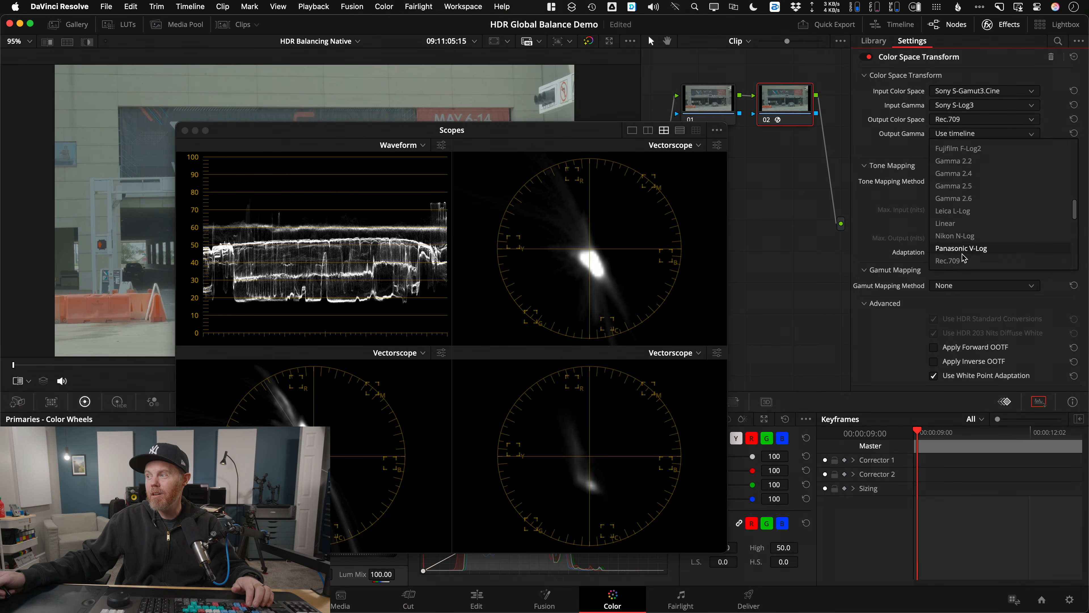
left_click(956, 261)
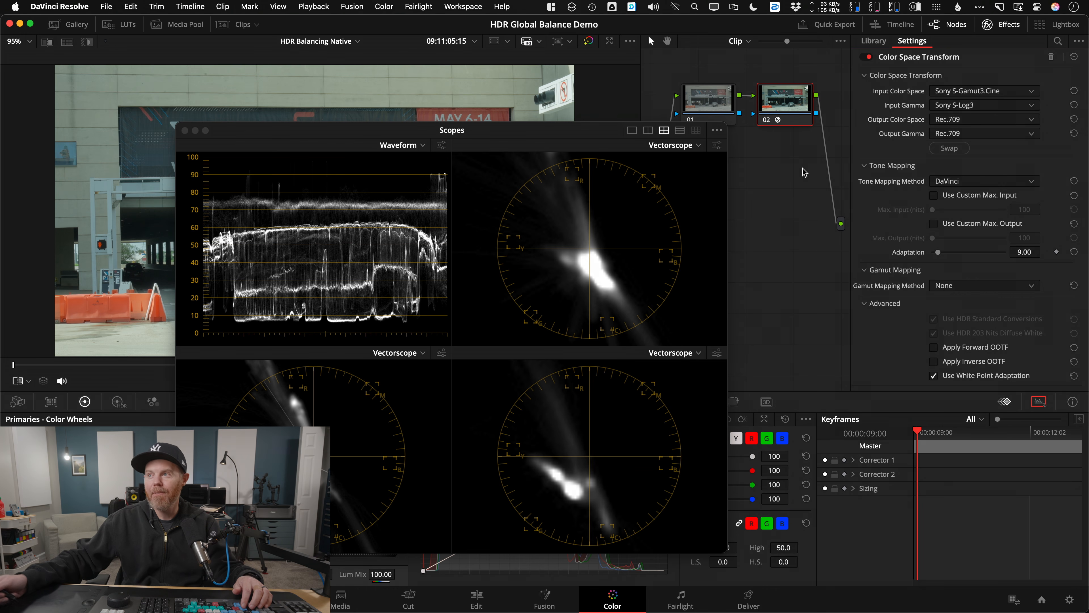
- Move the Scopes window clear of the viewer image and node graph, and select node 01
left_click_drag(548, 130, 587, 134)
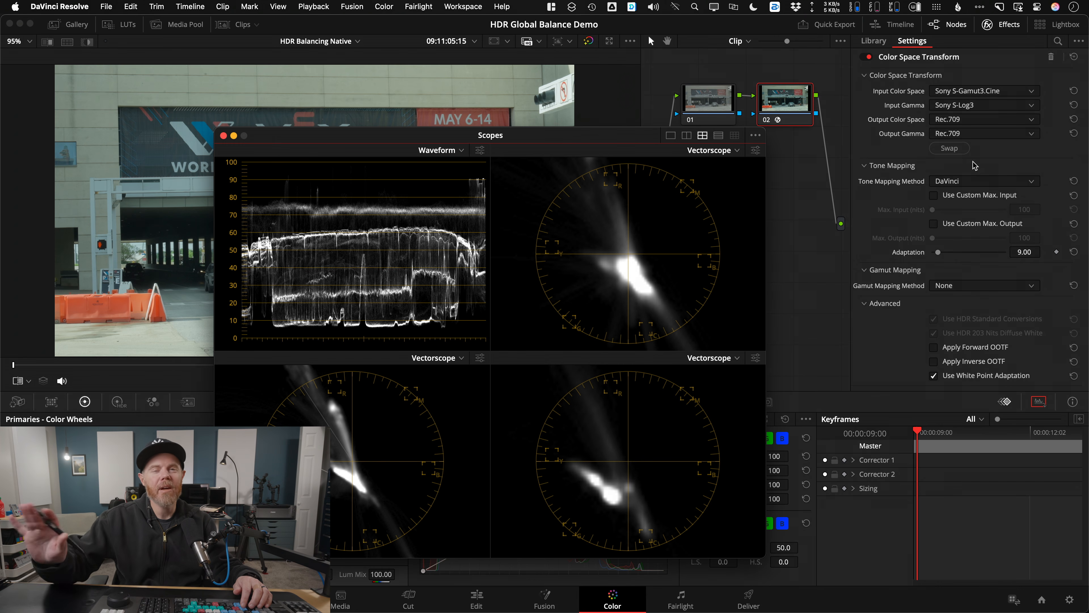
left_click_drag(640, 143, 961, 198)
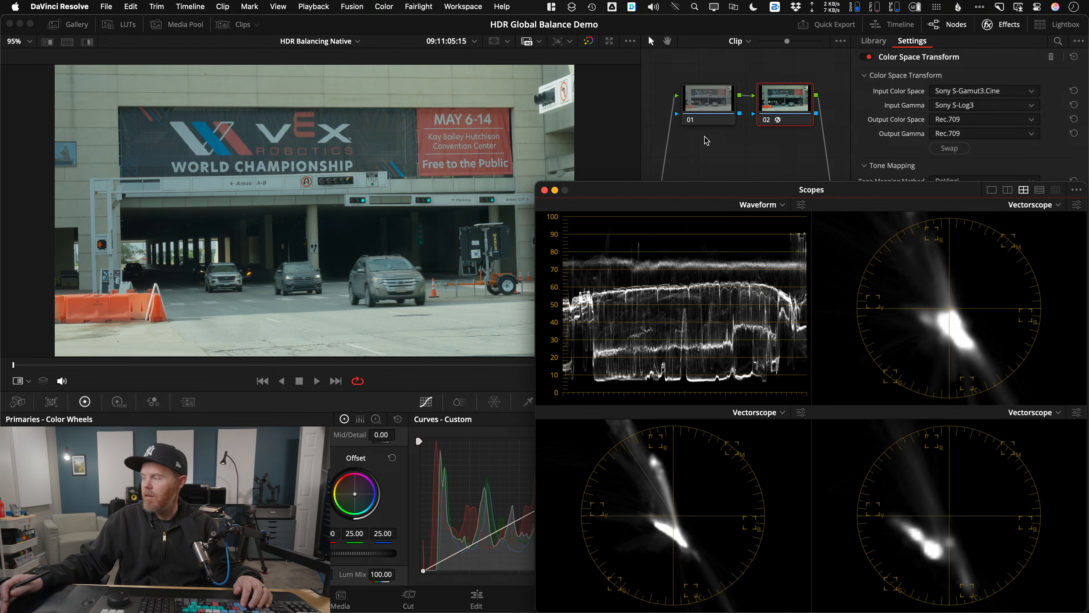
key("shift+semicolon")
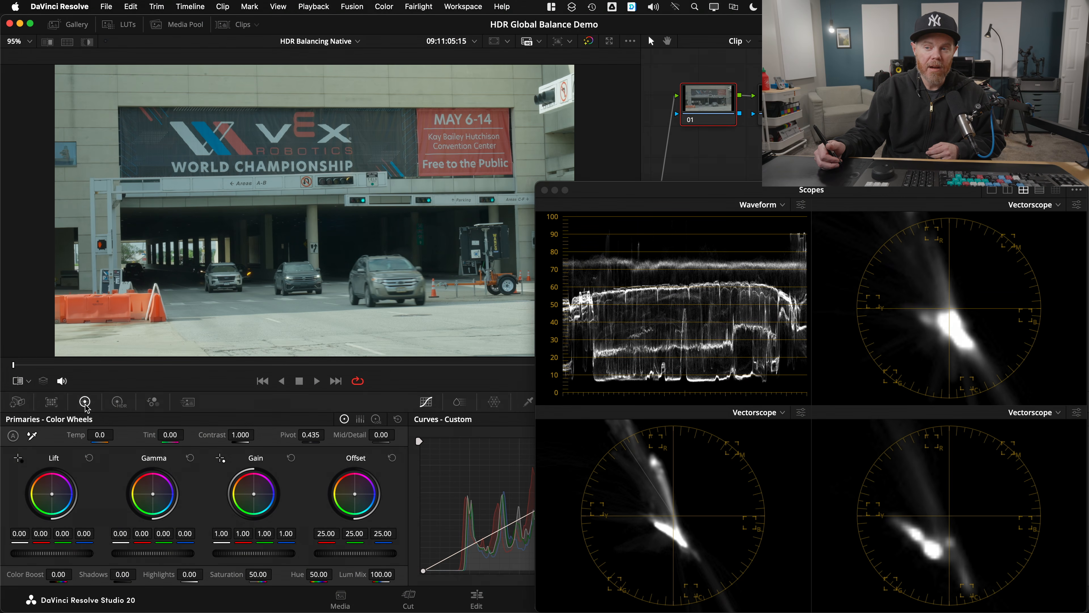
- Balance the parking garage clip on node 01 with the HDR Global wheel at Y 0.02, and review node 02's transform settings
left_click(119, 402)
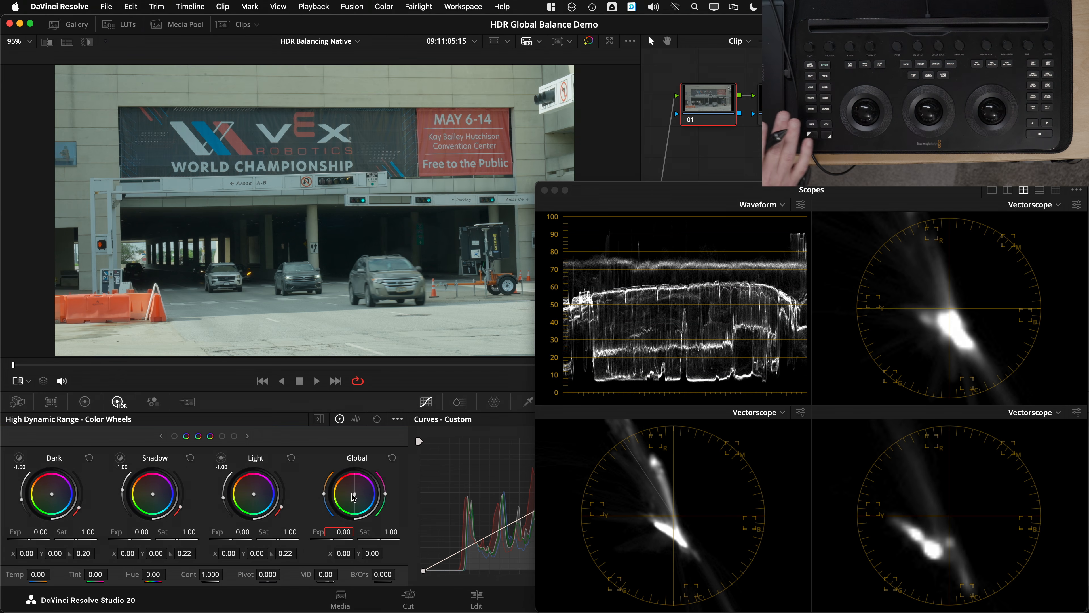
left_click_drag(354, 494, 354, 490)
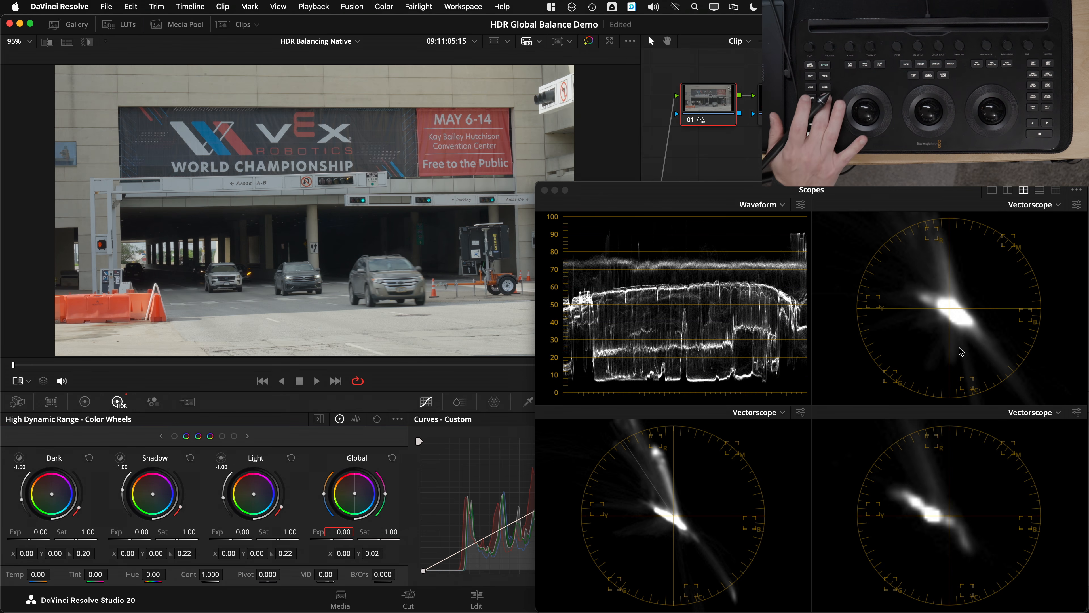
key("super+z")
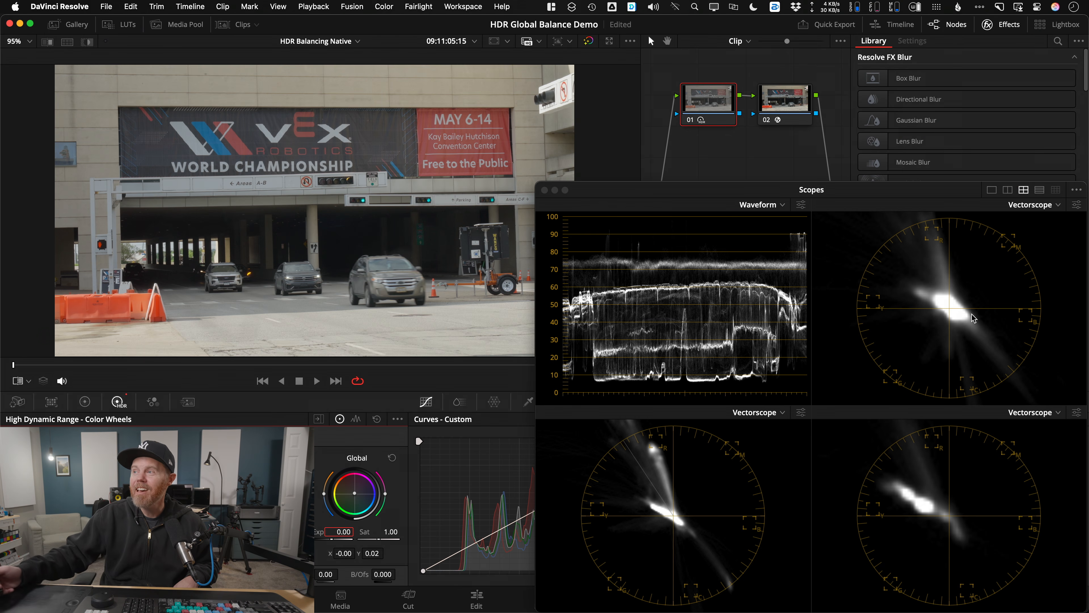
left_click(787, 105)
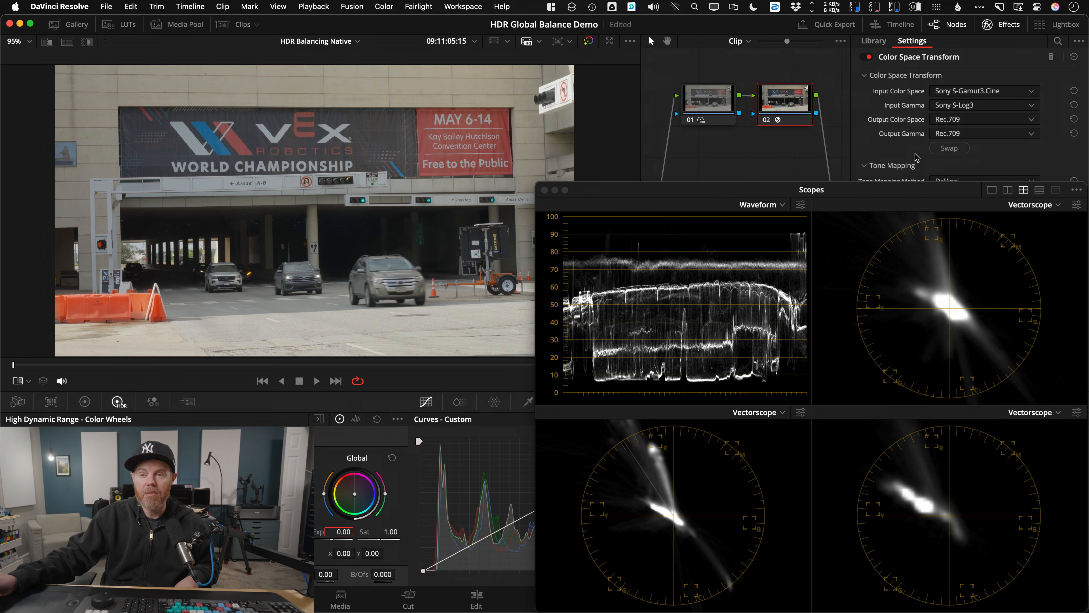
left_click(728, 109)
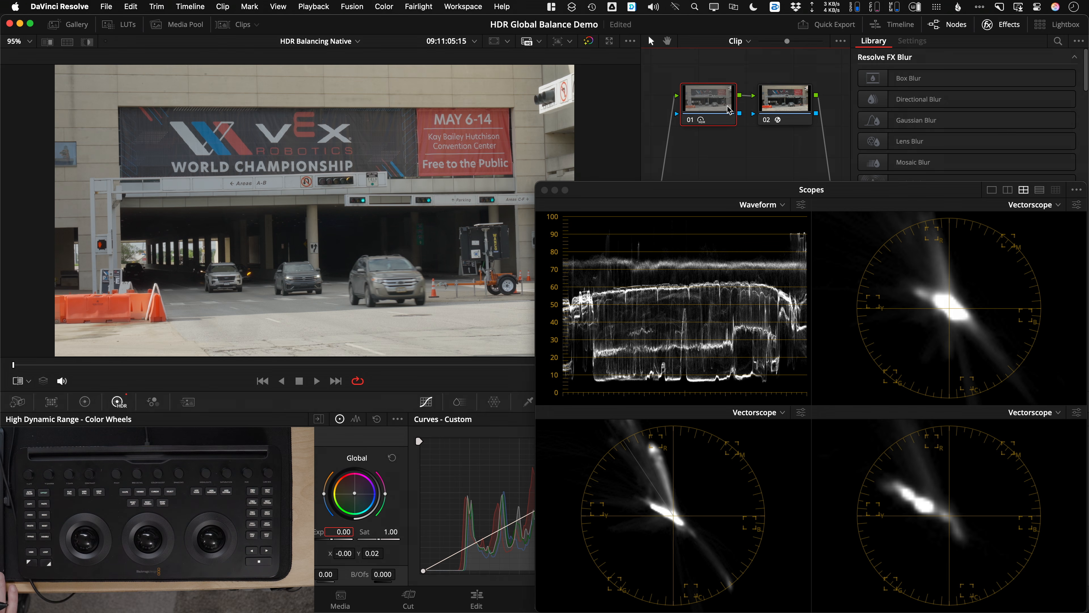
- Go to the dark hallway clip, apply the previous clip's grade to it and reset node 01's HDR Global color balance
key("Down")
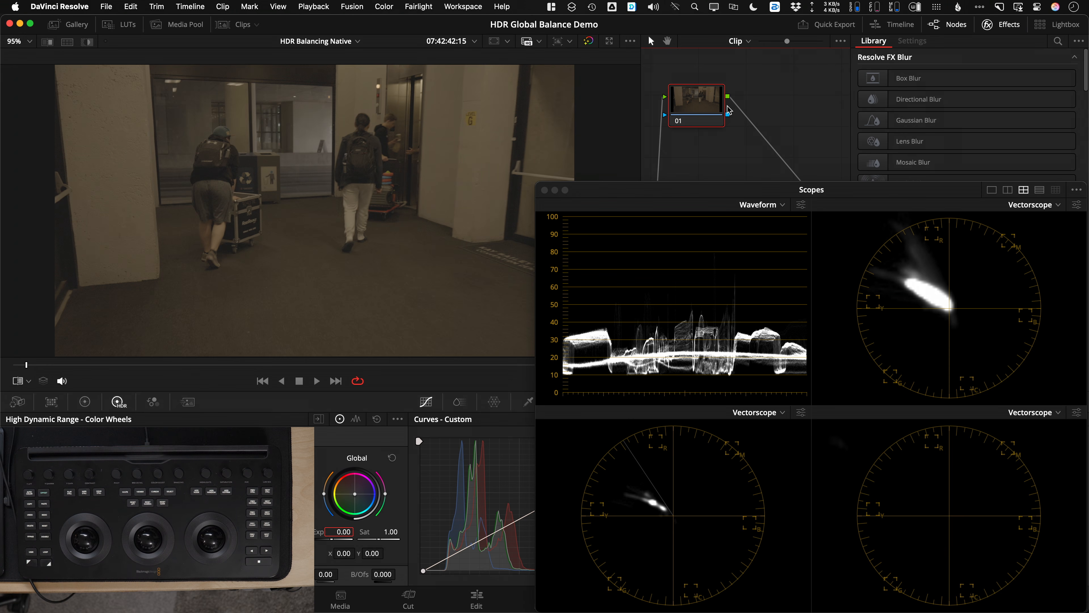
key("super+z")
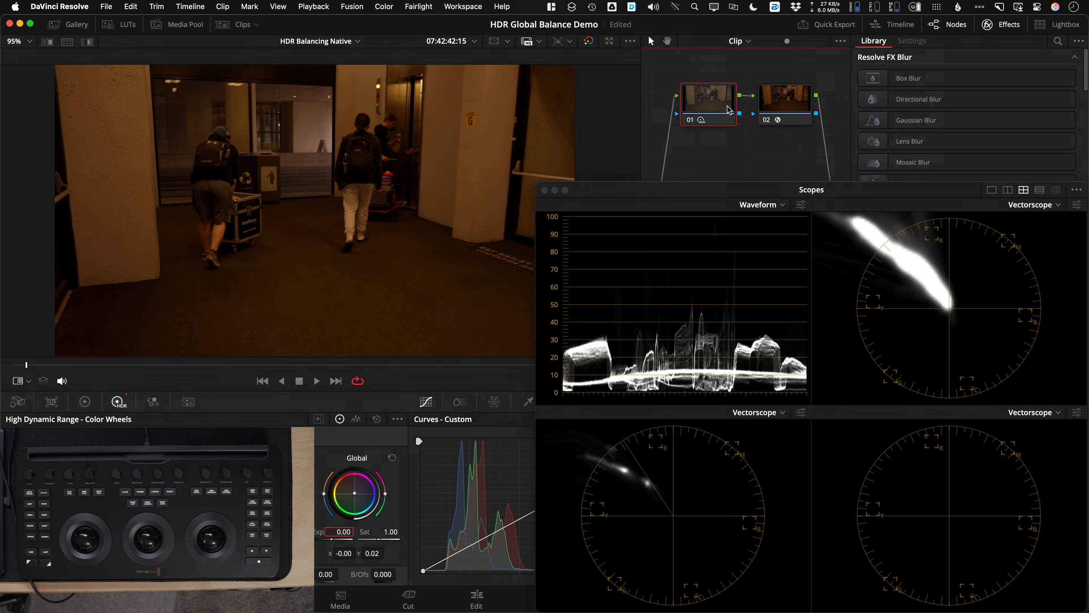
key("super+z")
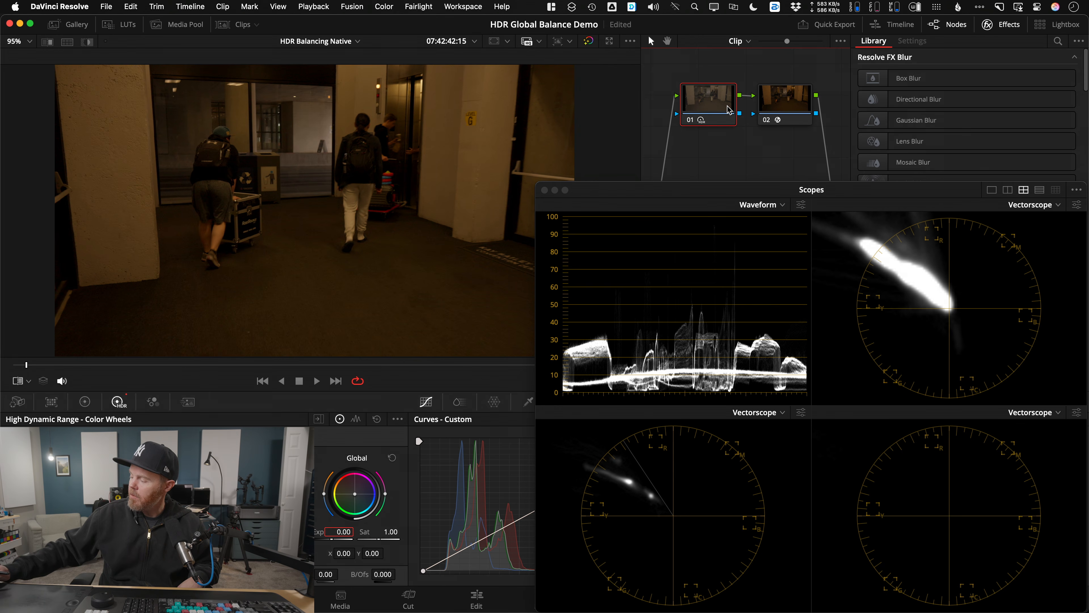
- Balance the hallway clip with HDR Global at exposure 2.48, X 0.03 and Y -0.02, and compare it with node 01 disabled
key("super+z")
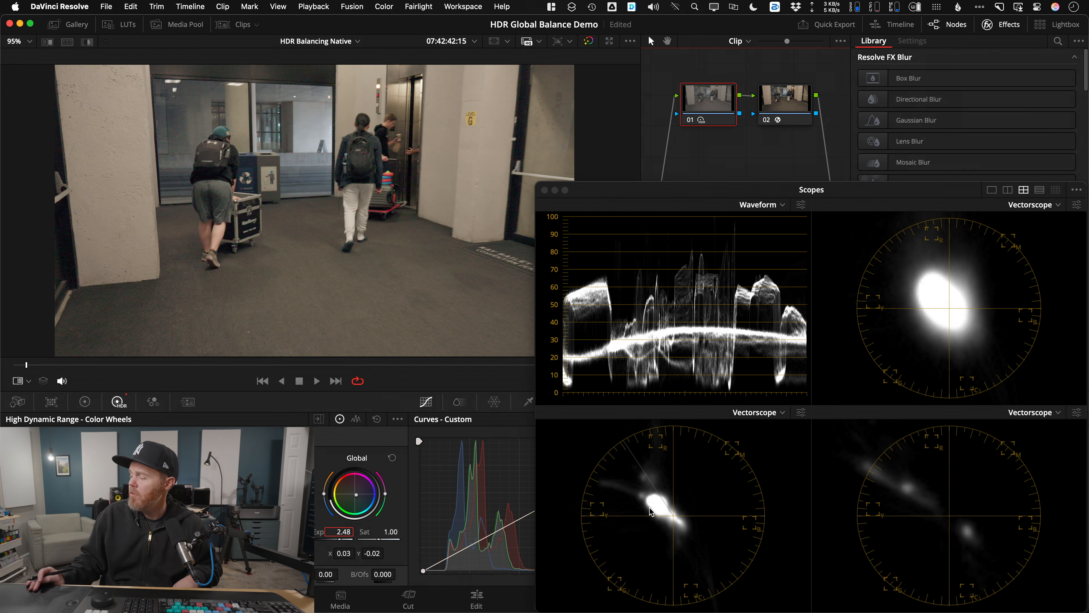
key("super+d")
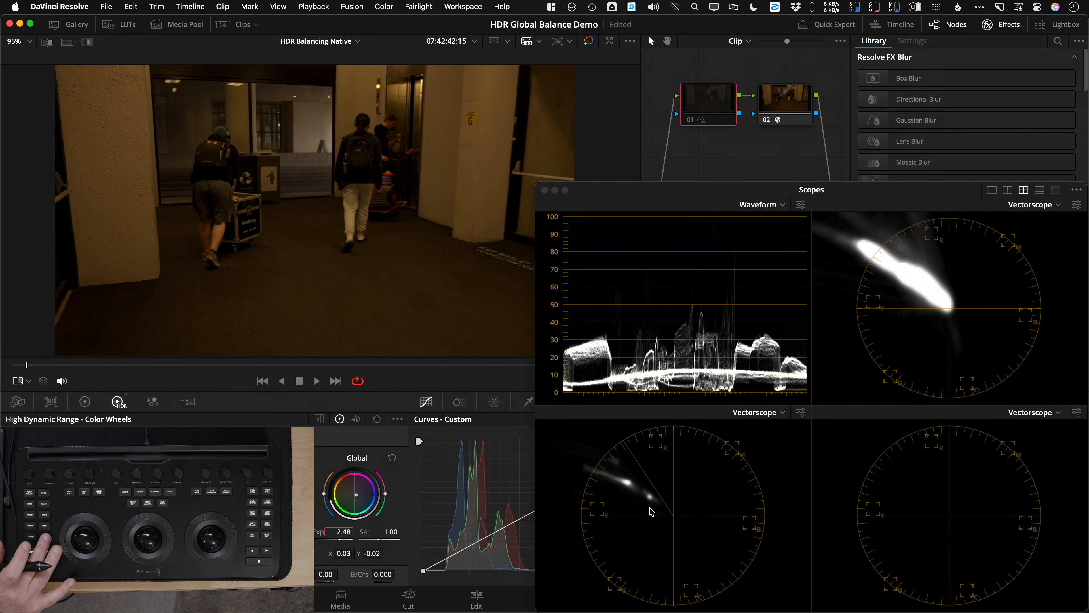
key("super+d")
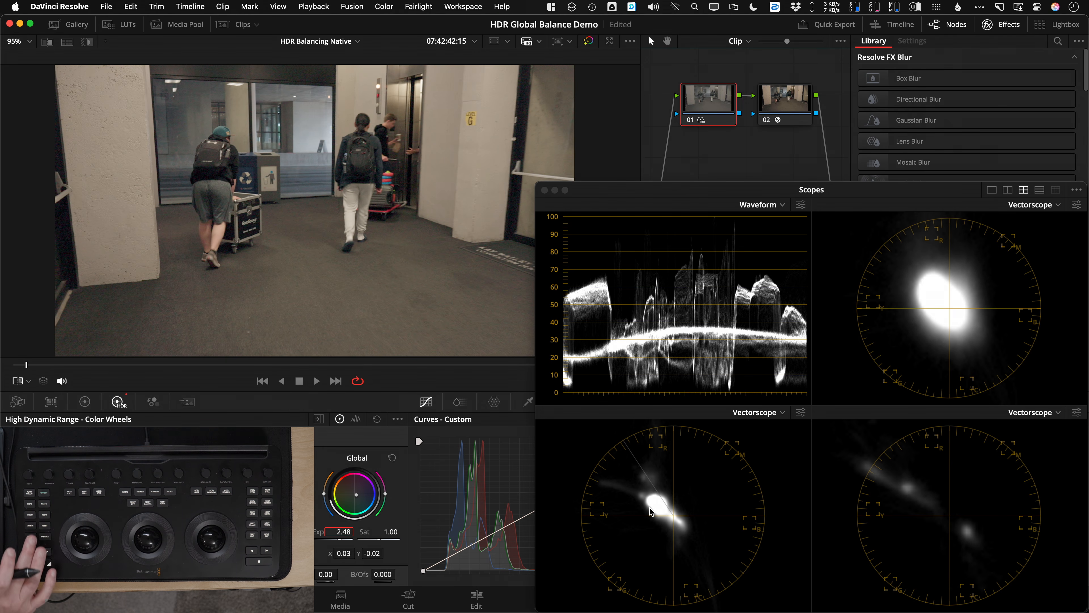
- Apply the previous grade to the dirt street clip and rebalance its HDR Global to exposure -1.61, X 0.01 and Y 0.01
key("Down")
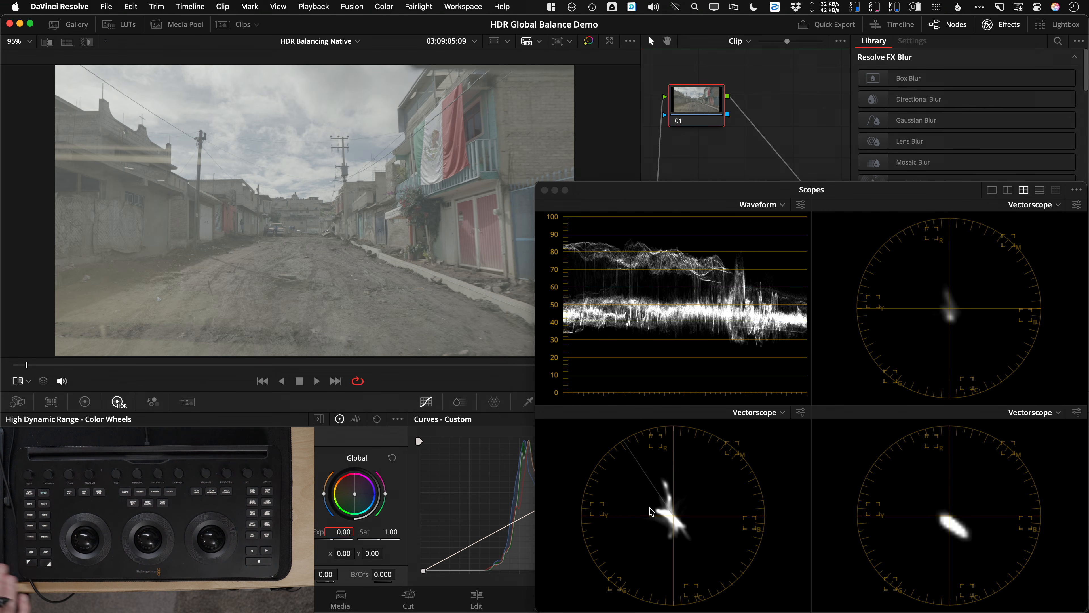
key("super+v")
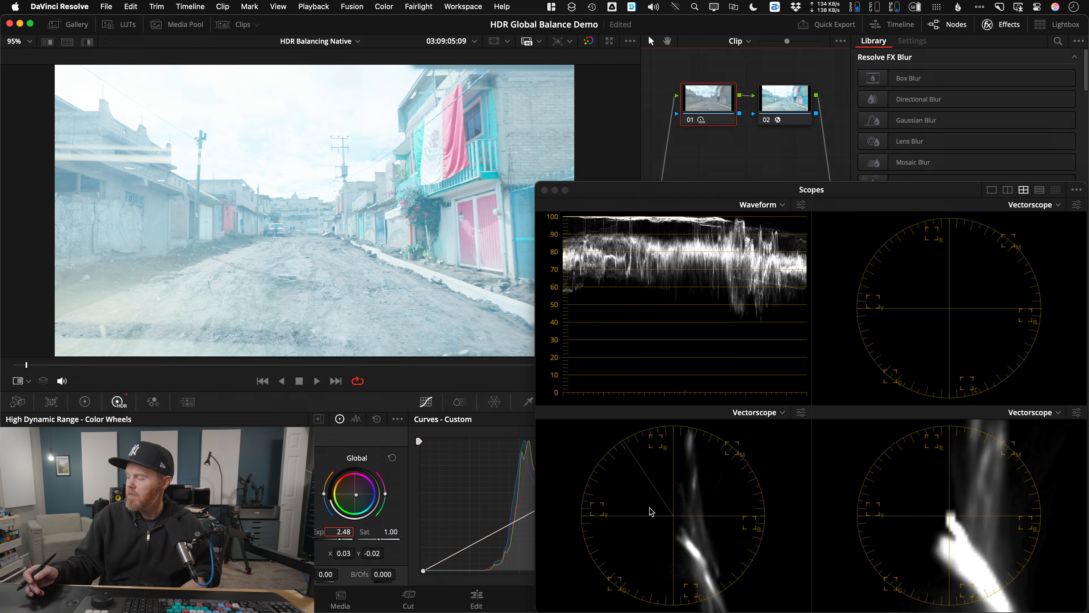
key("shift+d")
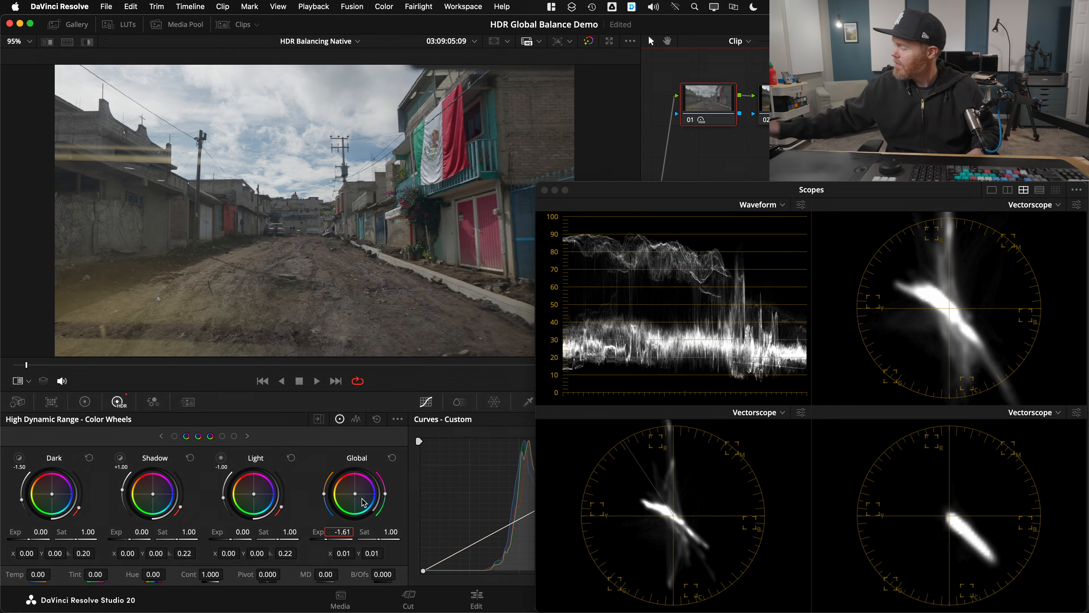
- Go to the teal city skyline clip, play part of it and return to its first frame
key("Down")
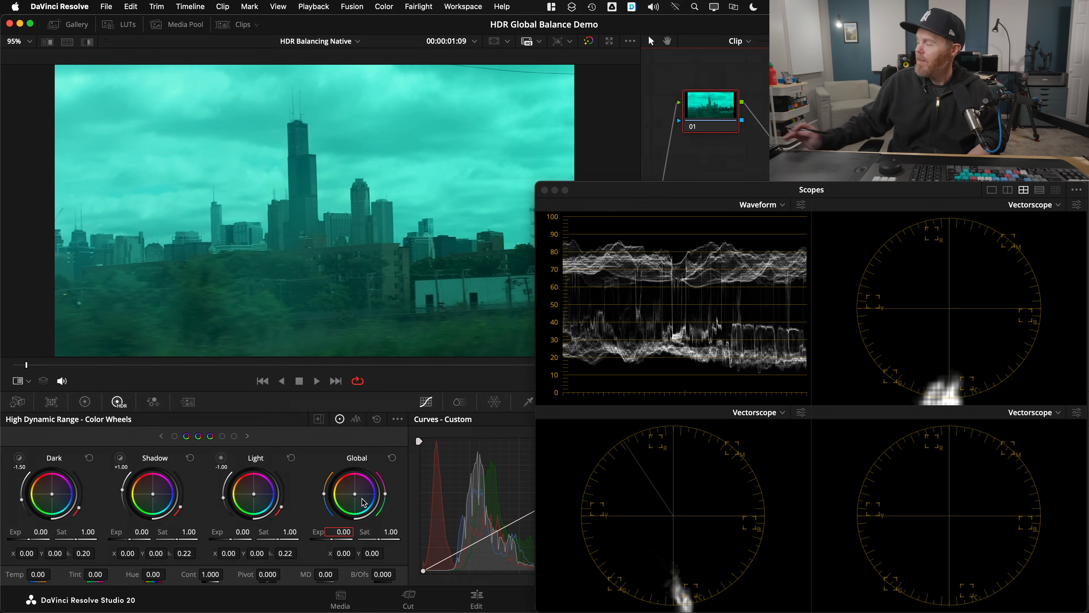
key("space")
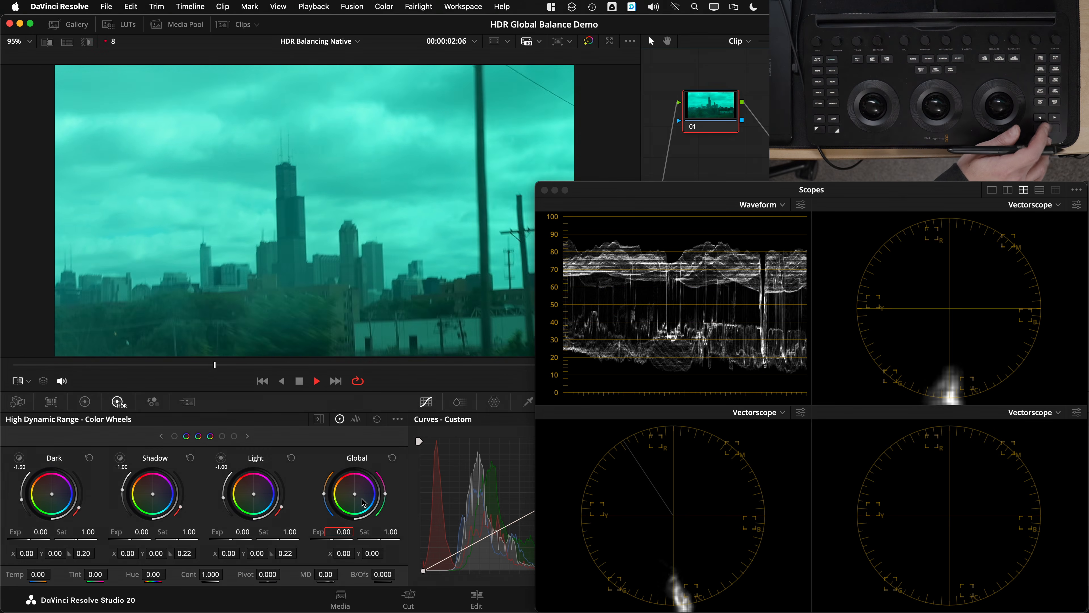
key("space")
left_click_drag(251, 365, 13, 365)
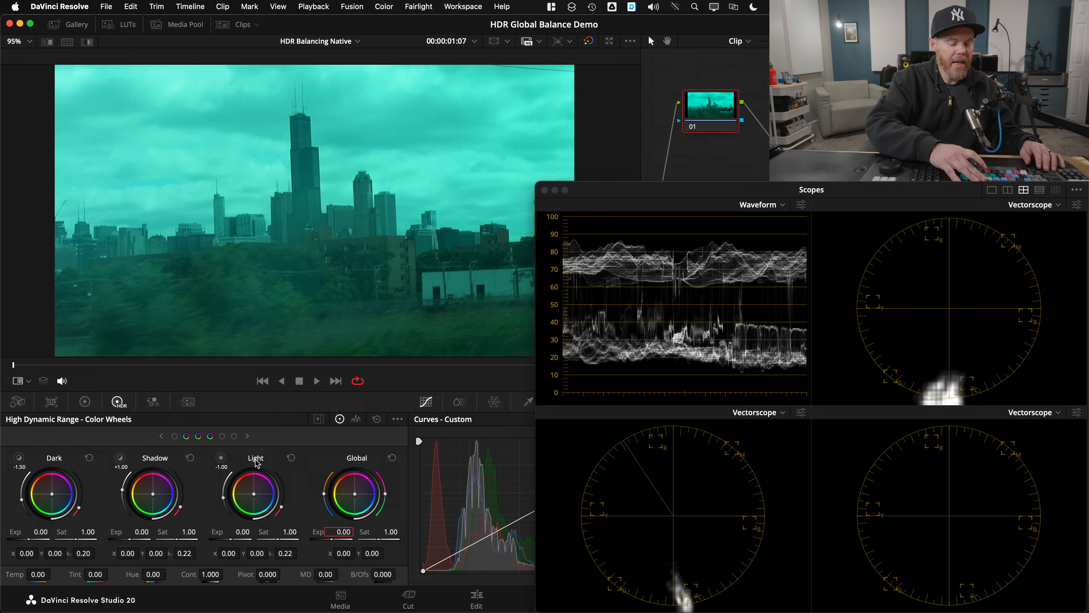
- Check the project's color management settings without changing them, and set the HDR palette's color space to Rec.709 for the skyline clip
key("shift+9")
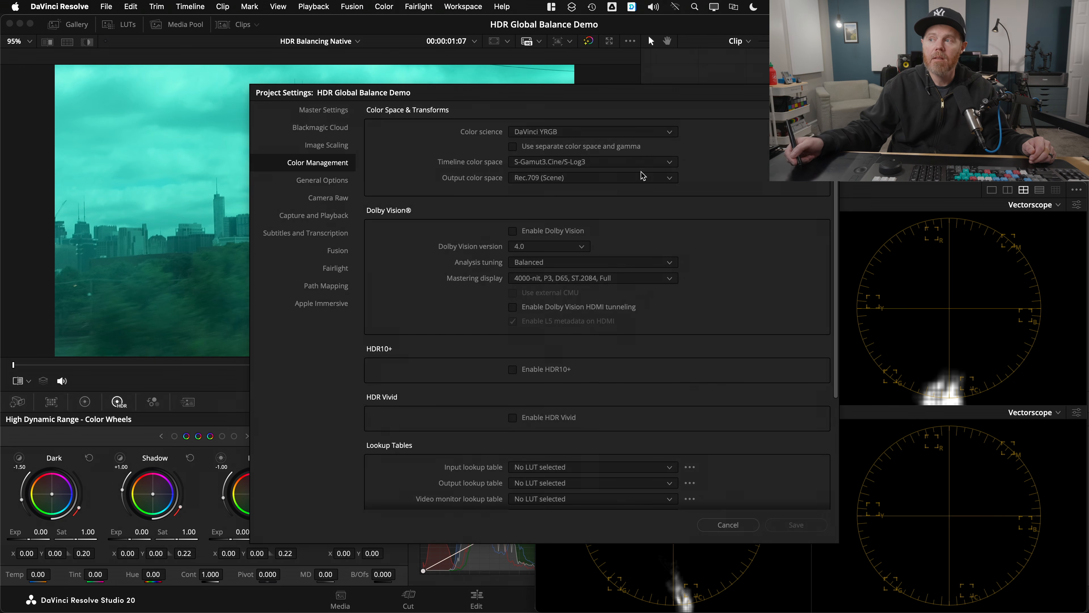
left_click(728, 525)
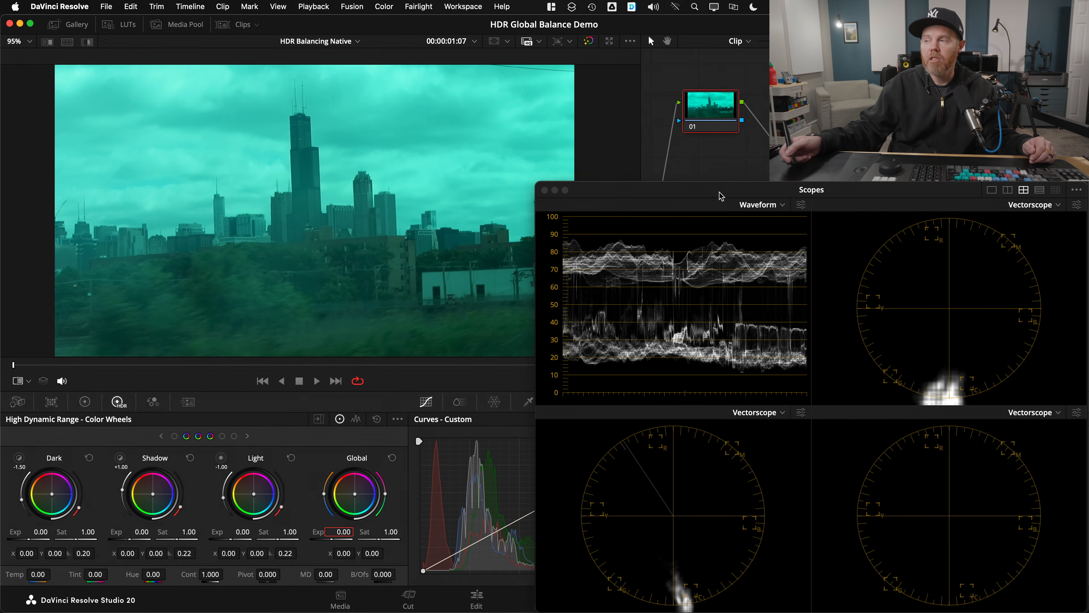
left_click(397, 420)
mouse_move(492, 549)
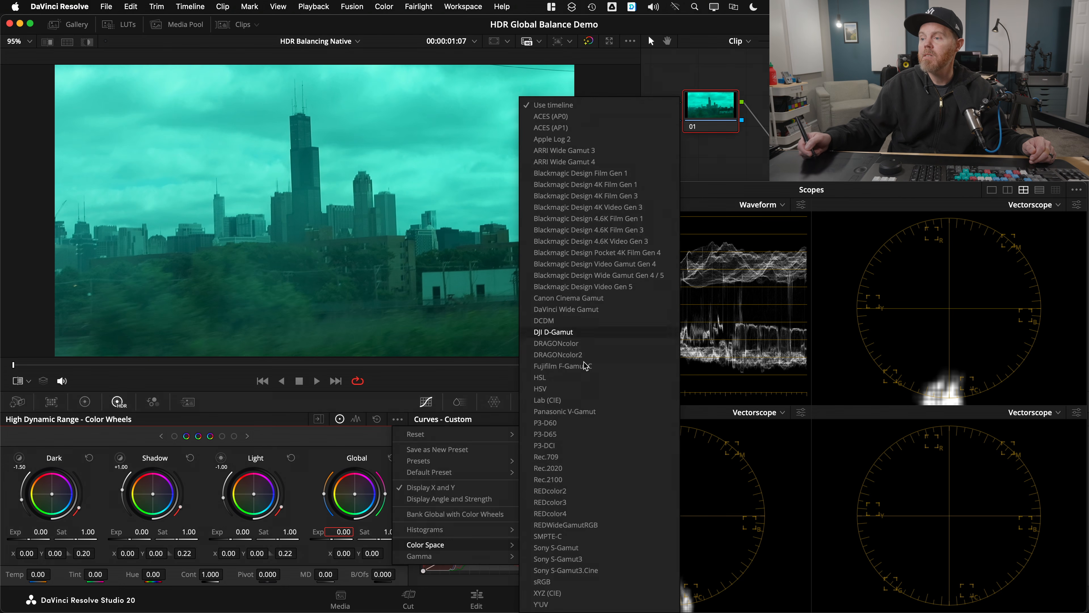
left_click(587, 457)
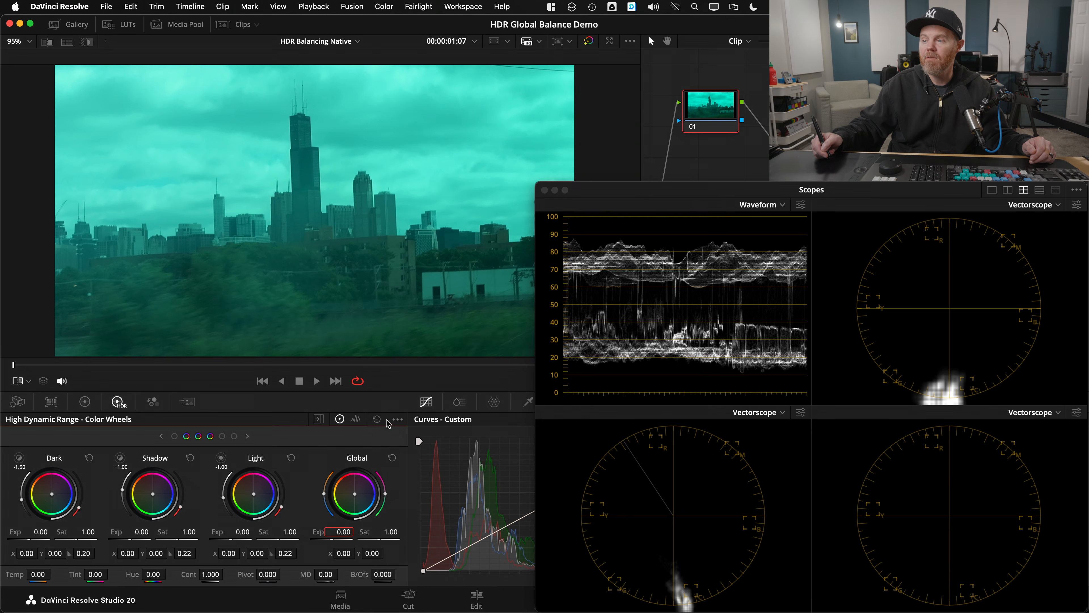
- Set the HDR palette's gamma to Rec.709, balance the skyline's HDR Global to exposure -0.01, X 0.01, Y 0.09, and compare with node 01 disabled
left_click(398, 419)
mouse_move(458, 557)
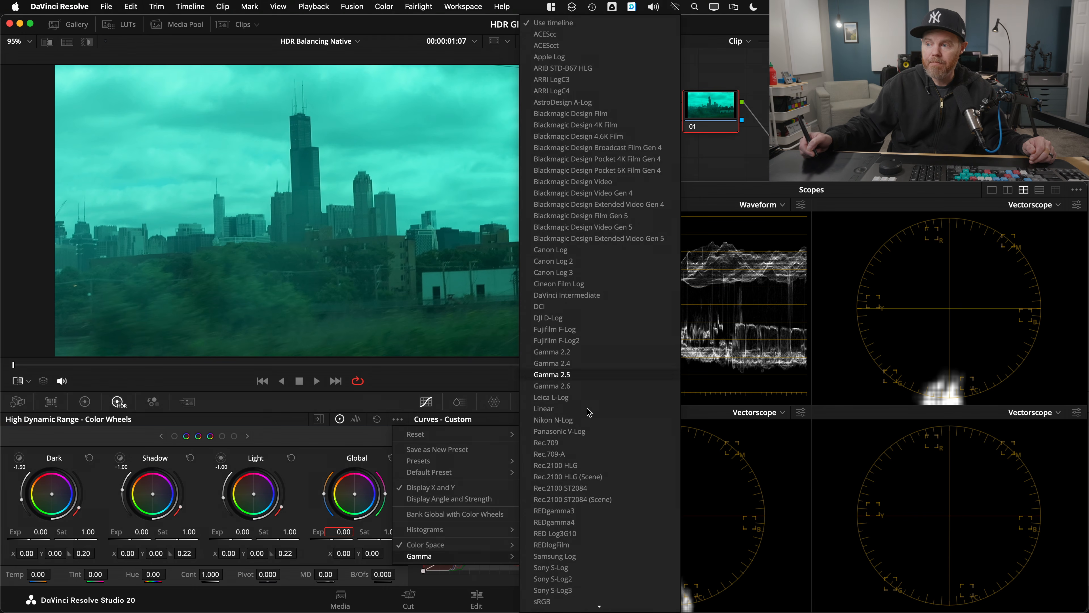
left_click(591, 445)
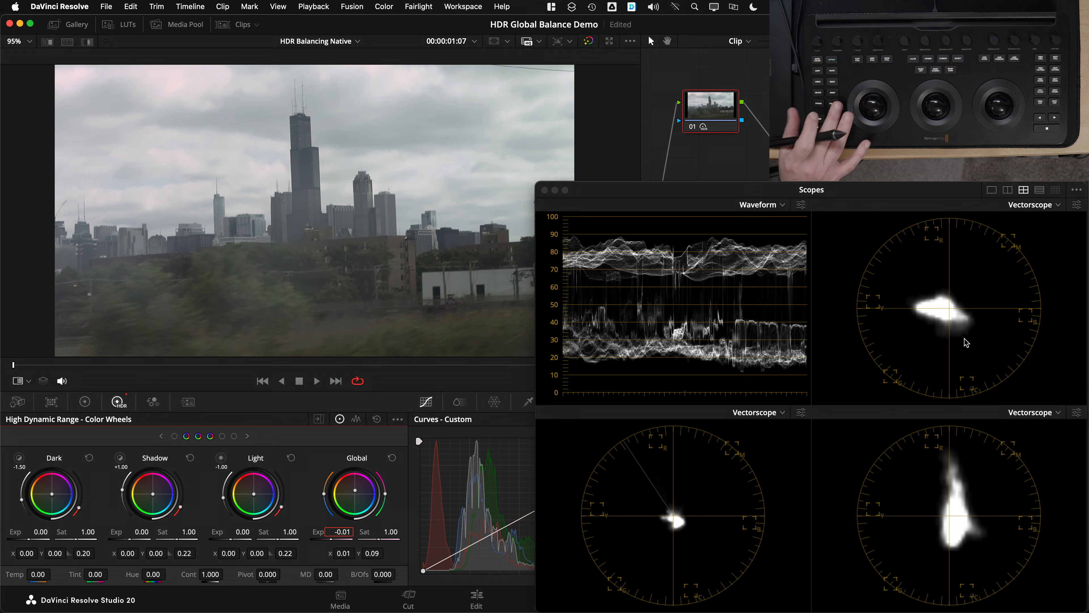
key("super+d")
key("super+d")
key("super+d")
key("super+d")
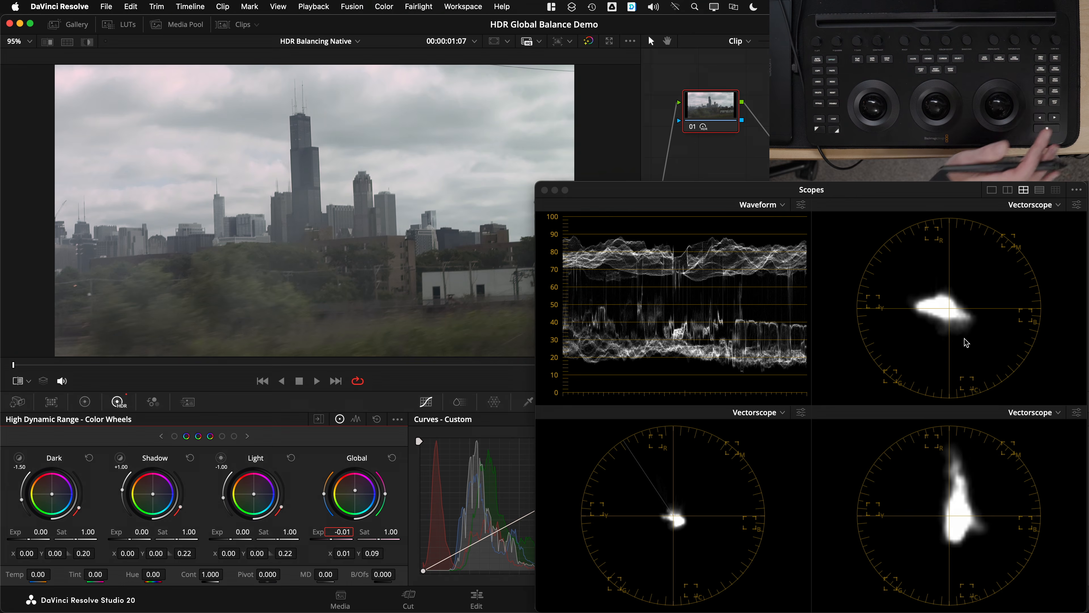
- Go to the snowy GoPro landscape clip and set the HDR palette's color space and gamma to Rec.709
key("Down")
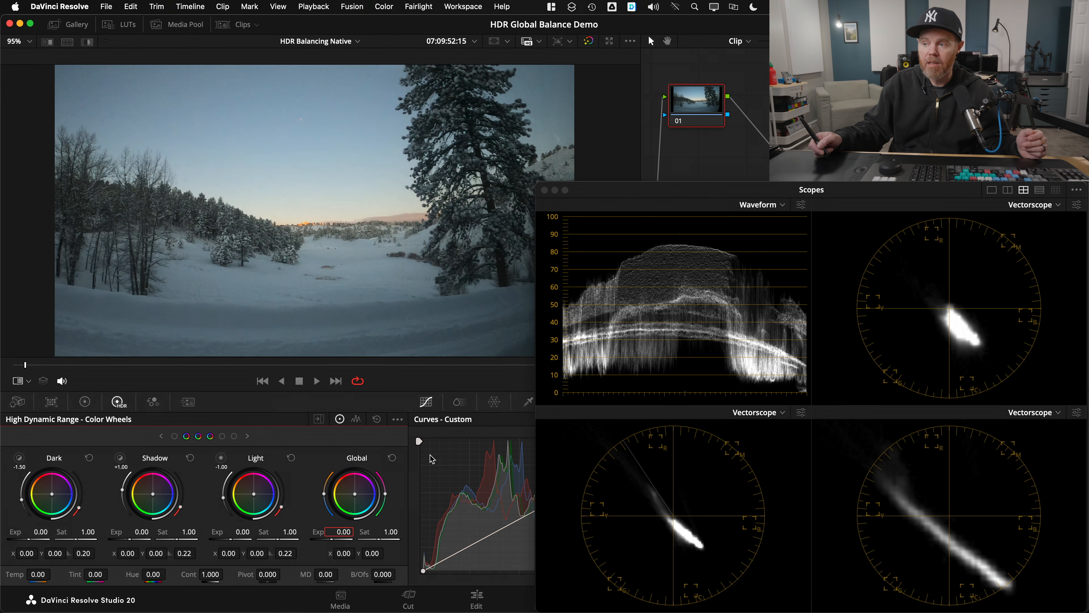
left_click(398, 420)
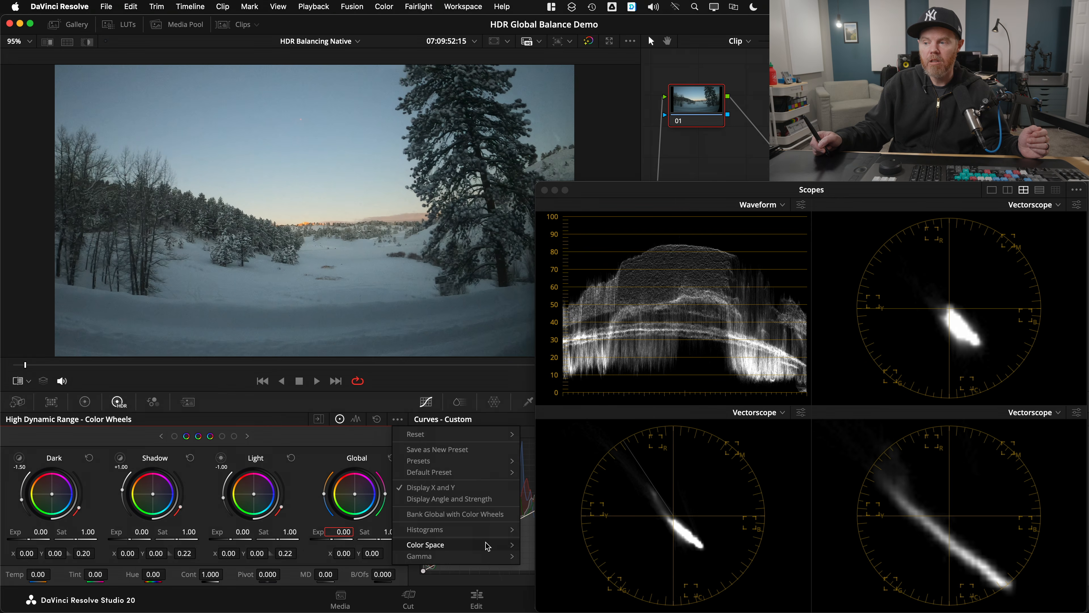
mouse_move(487, 546)
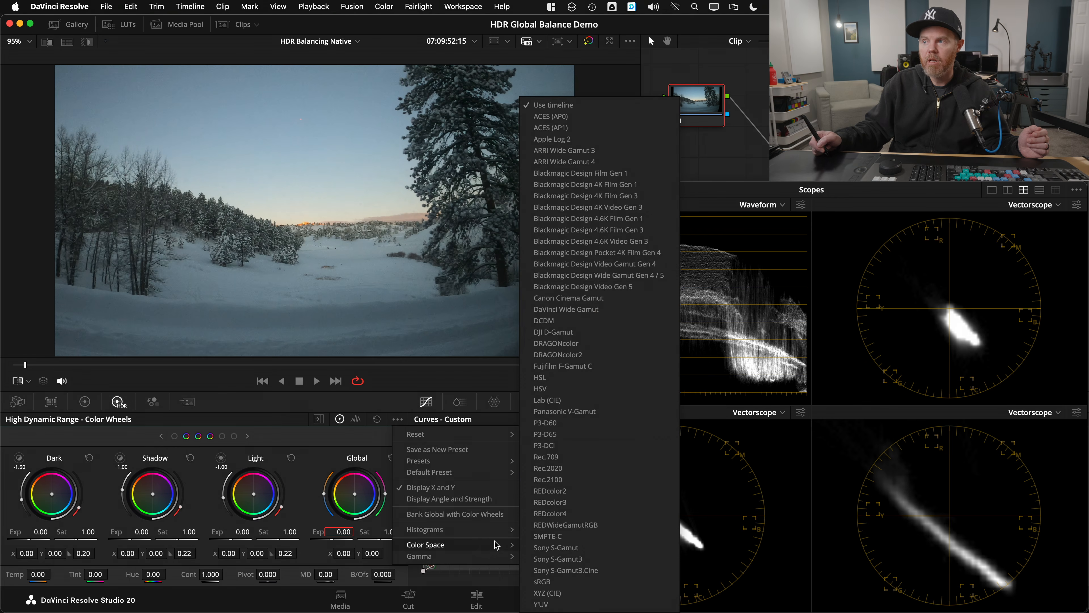
left_click(574, 459)
left_click(398, 420)
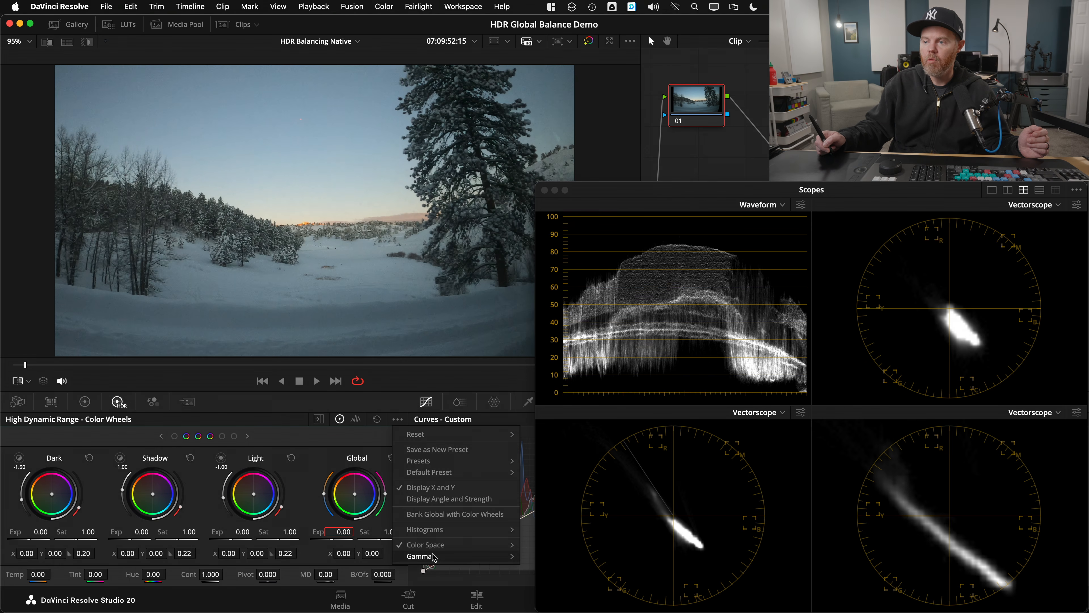
mouse_move(434, 557)
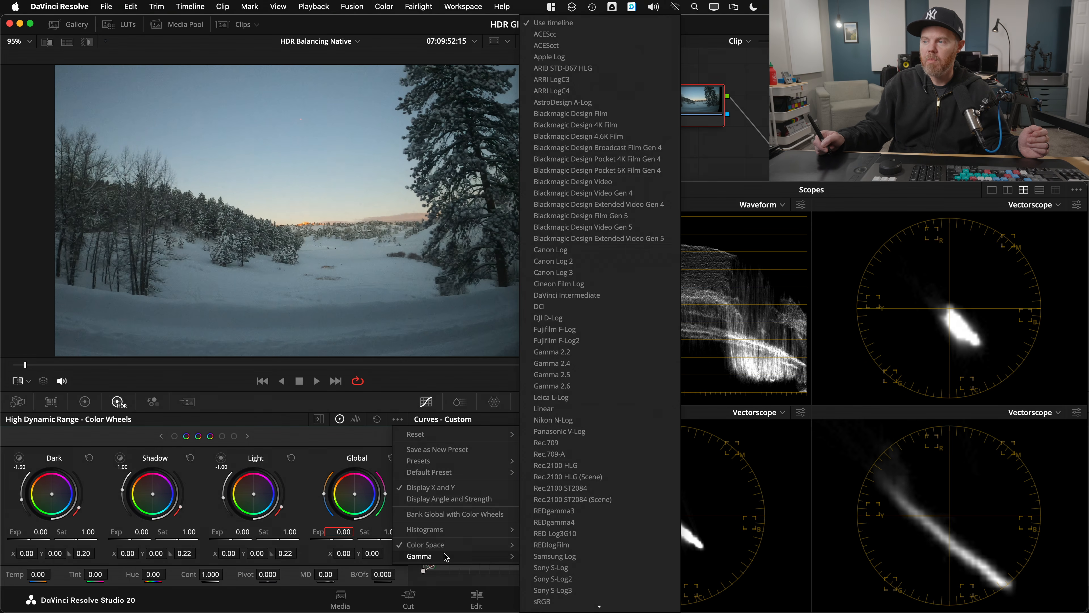
left_click(588, 446)
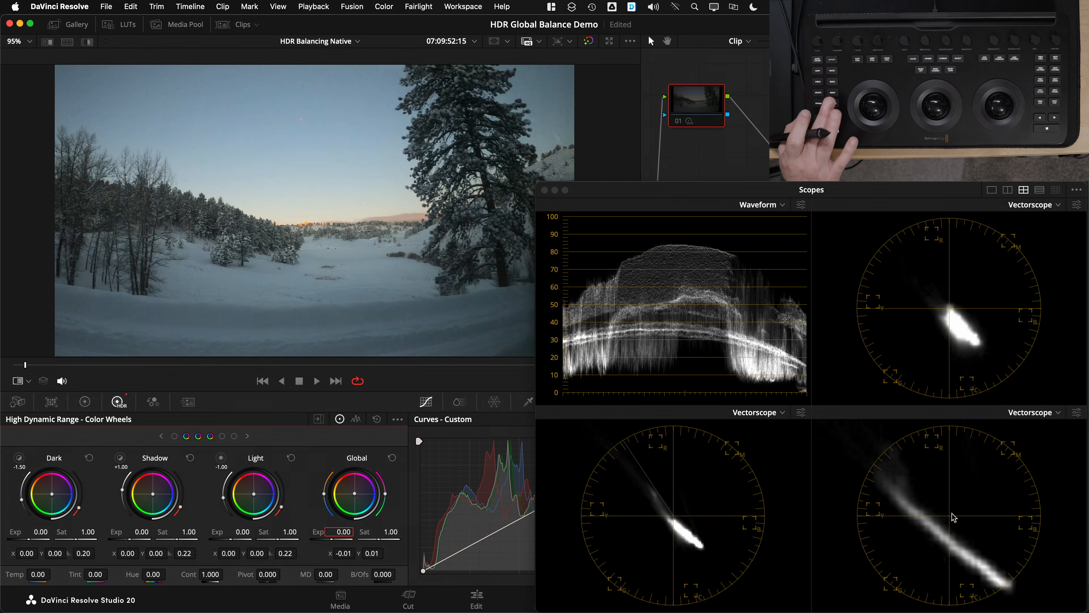
- Balance the snowy clip with HDR Global at X -0.01 and Y 0.01, and compare it with node 01 disabled
key("super+d")
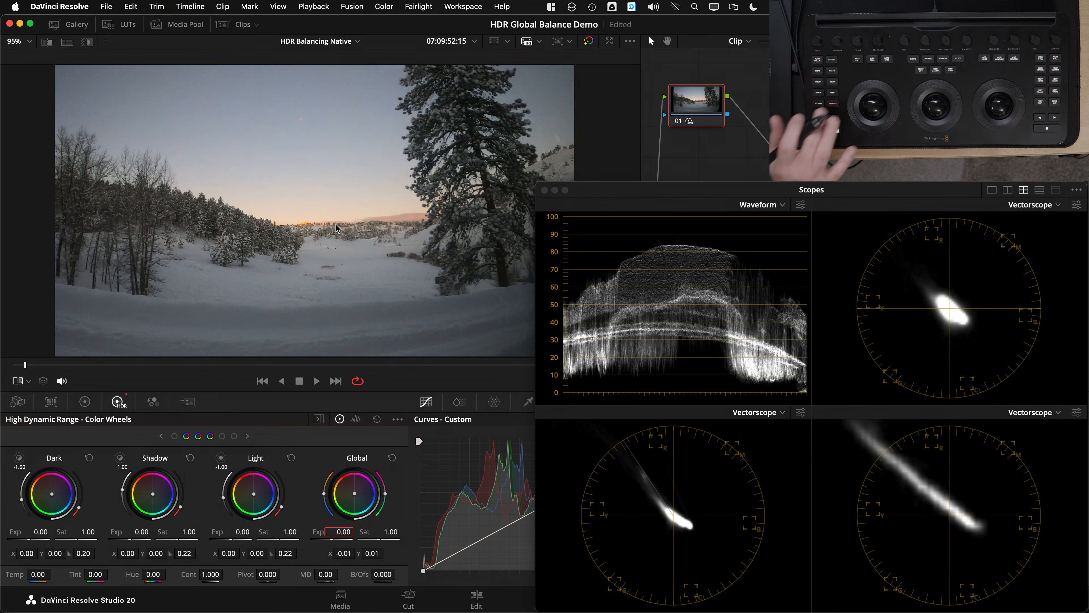
key("super+d")
key("super+d")
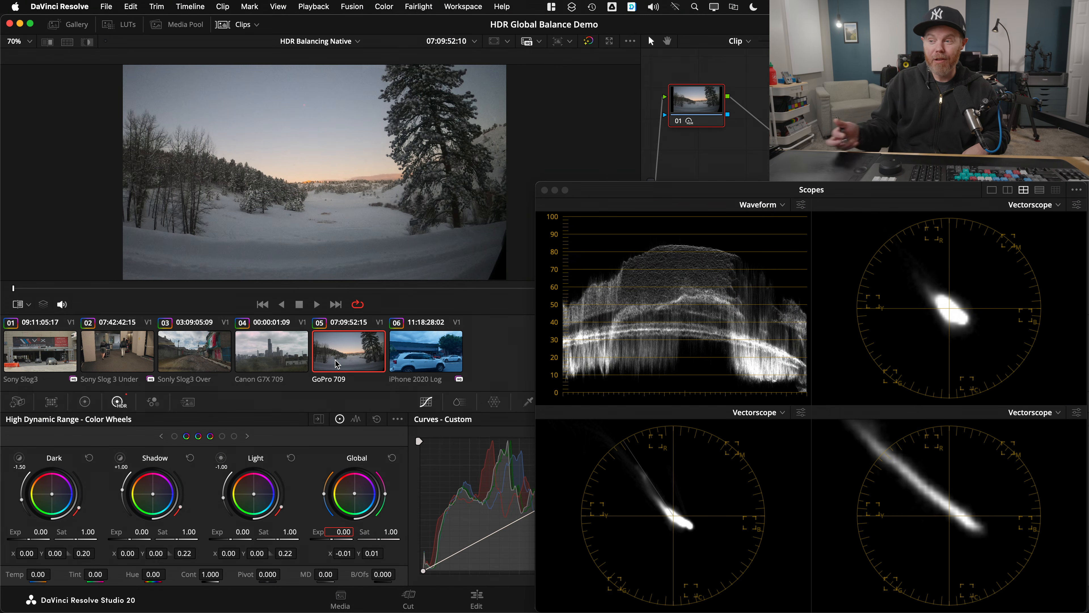
- Go to the iPhone 2020 Log clip, check the Color Space Transform's input settings on node 02, and reselect node 01
left_click(419, 351)
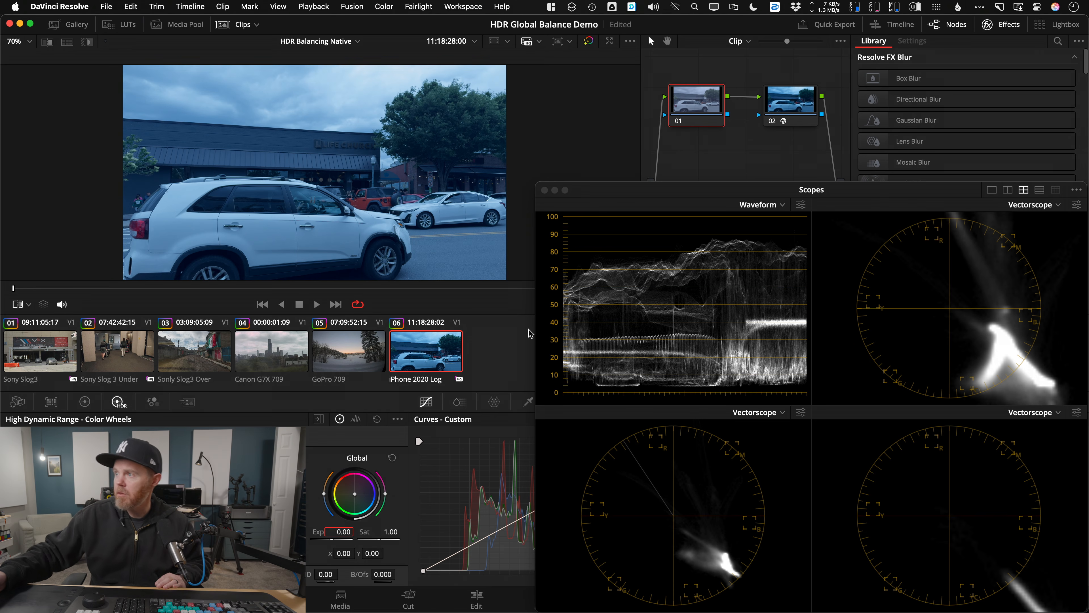
left_click(789, 101)
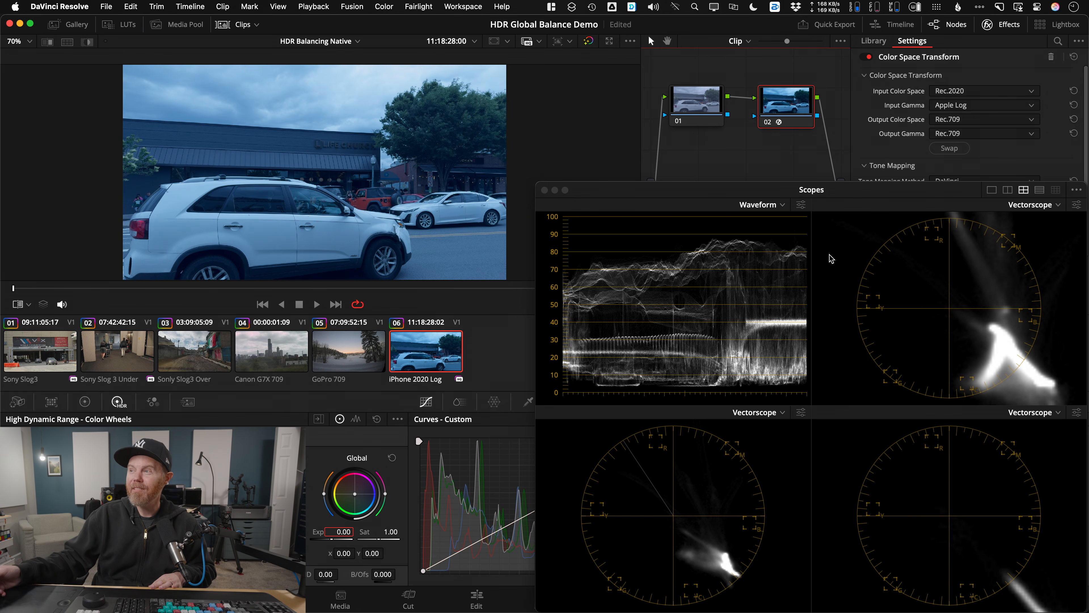
left_click(694, 108)
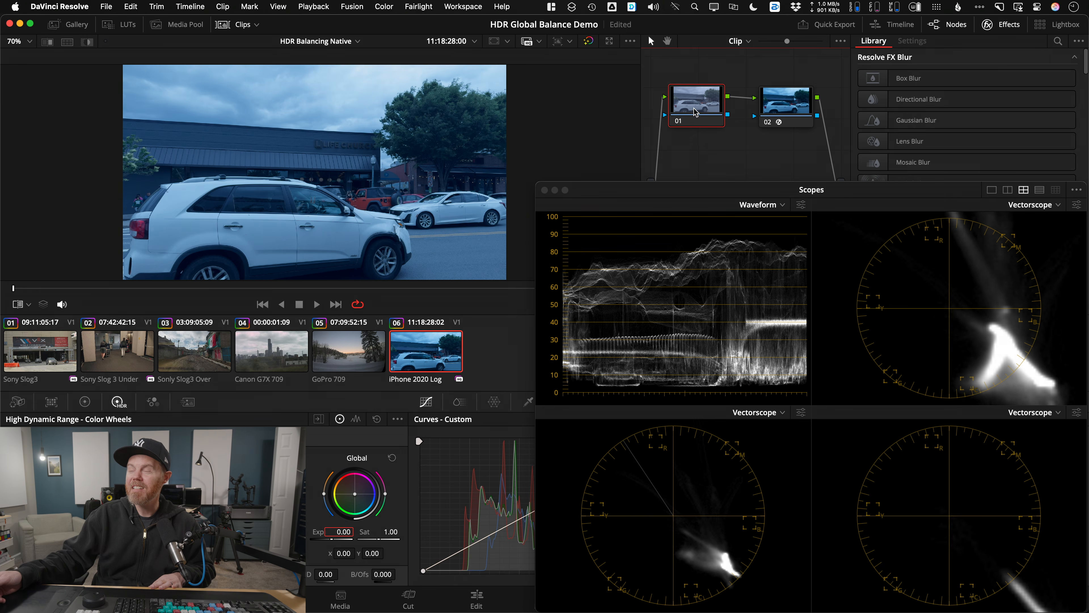
left_click_drag(696, 113, 699, 114)
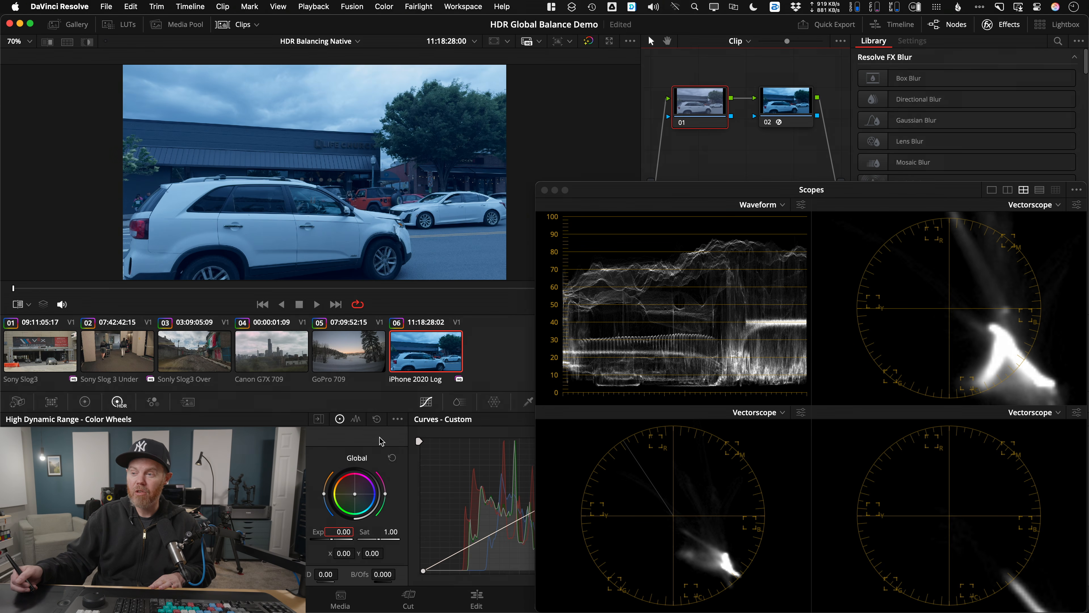
- Set the HDR palette's color space to Rec.2020 and its gamma to Apple Log for the iPhone clip
left_click(398, 419)
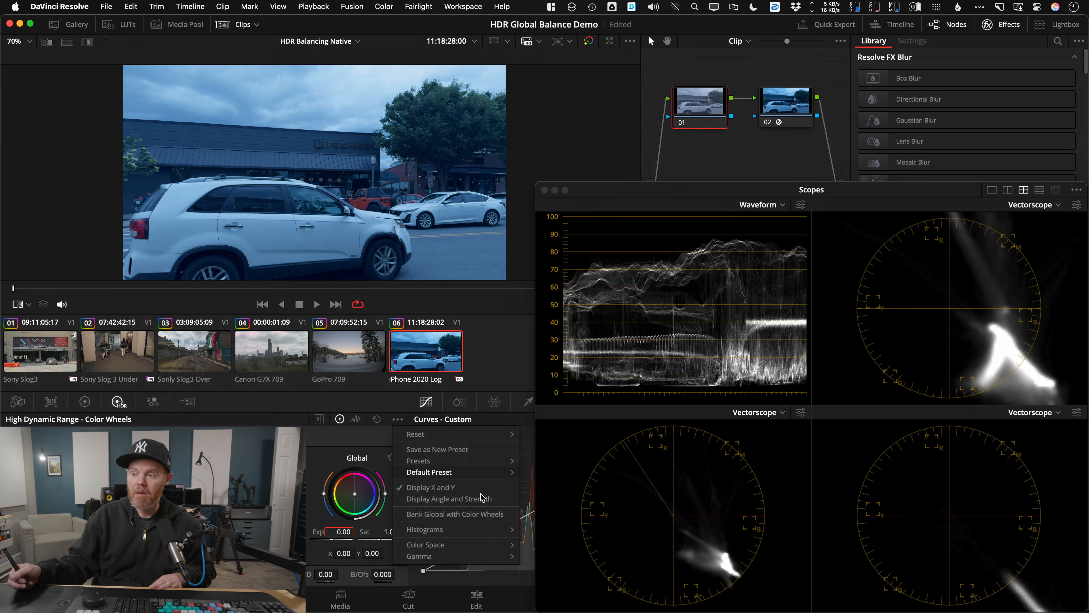
mouse_move(491, 544)
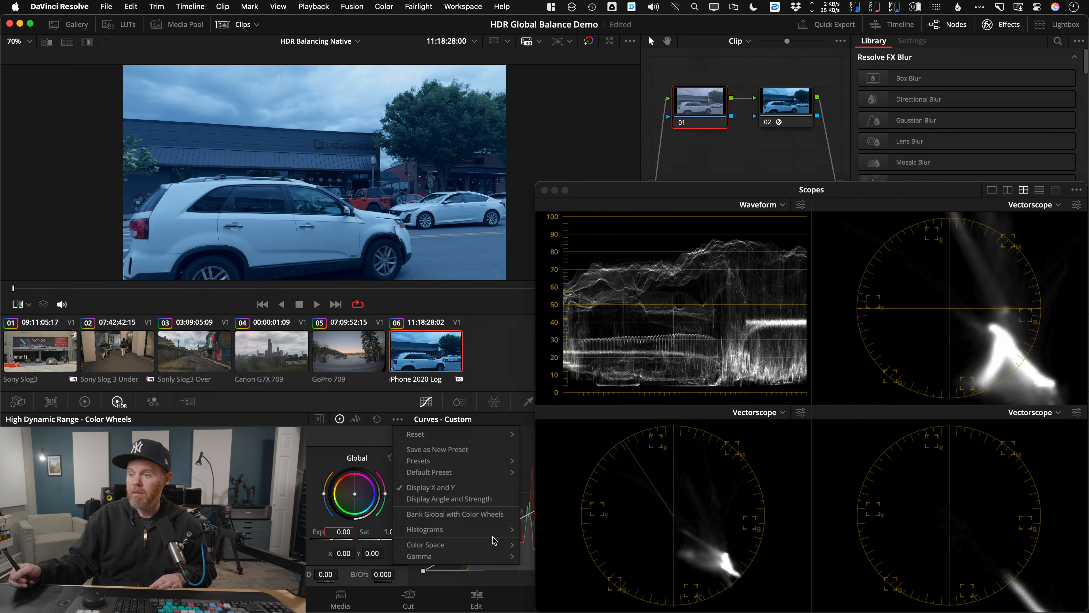
left_click(586, 468)
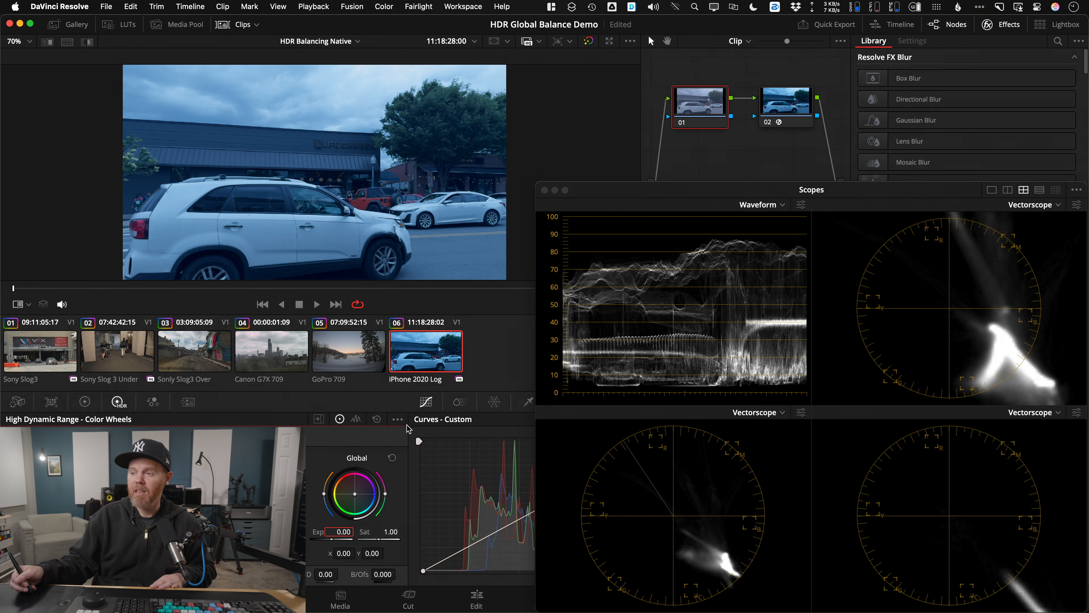
left_click(397, 419)
mouse_move(458, 558)
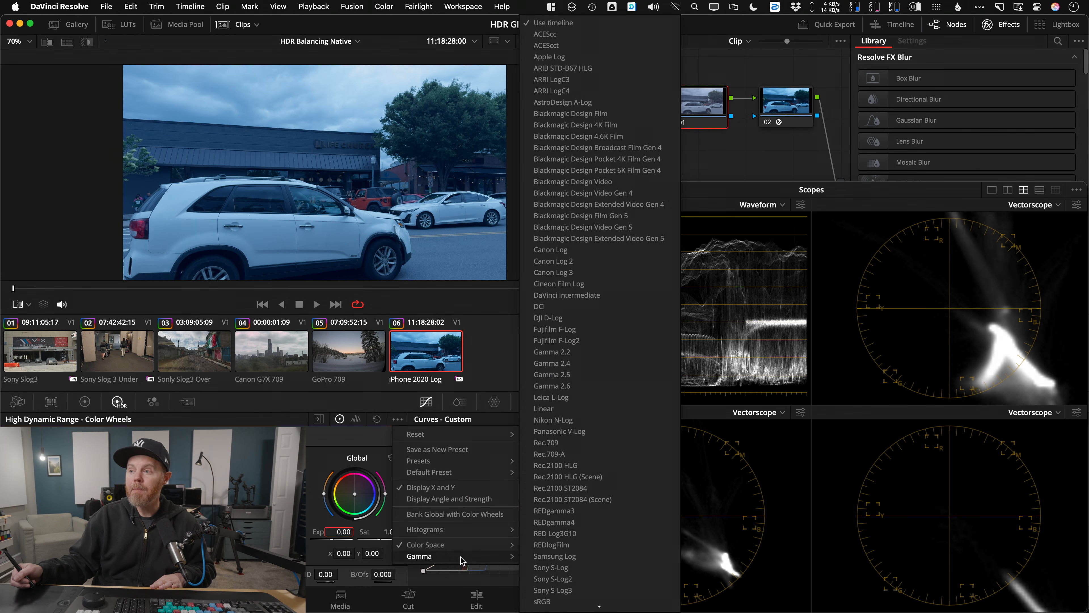
left_click(622, 56)
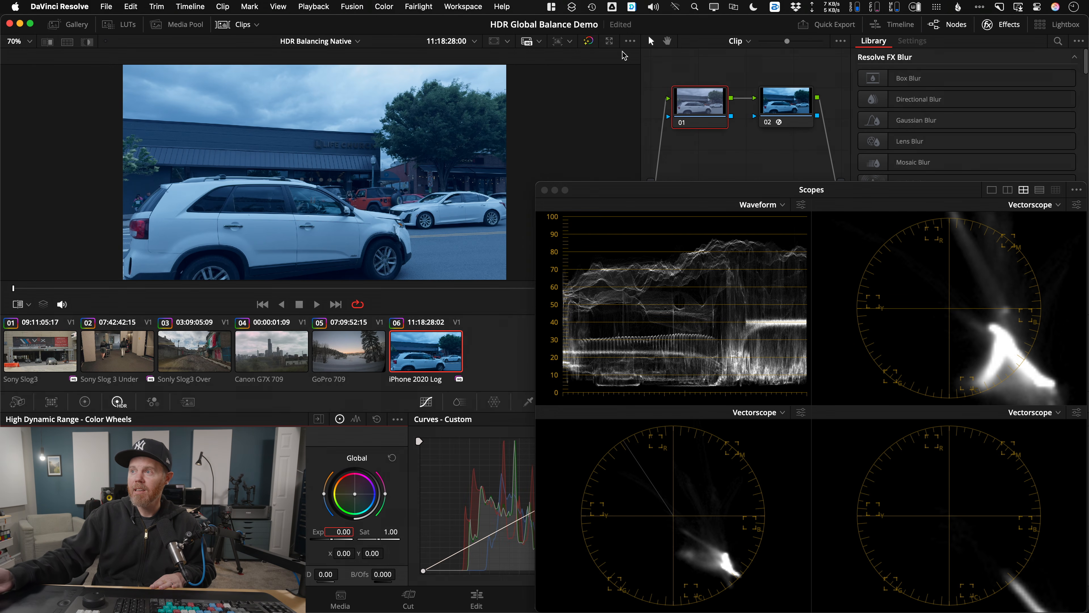
- Balance the iPhone clip in the HDR palette with temperature 4000, Global X -0.05 and Y -0.00, and compare it with node 01 disabled
left_click_drag(811, 197, 798, 159)
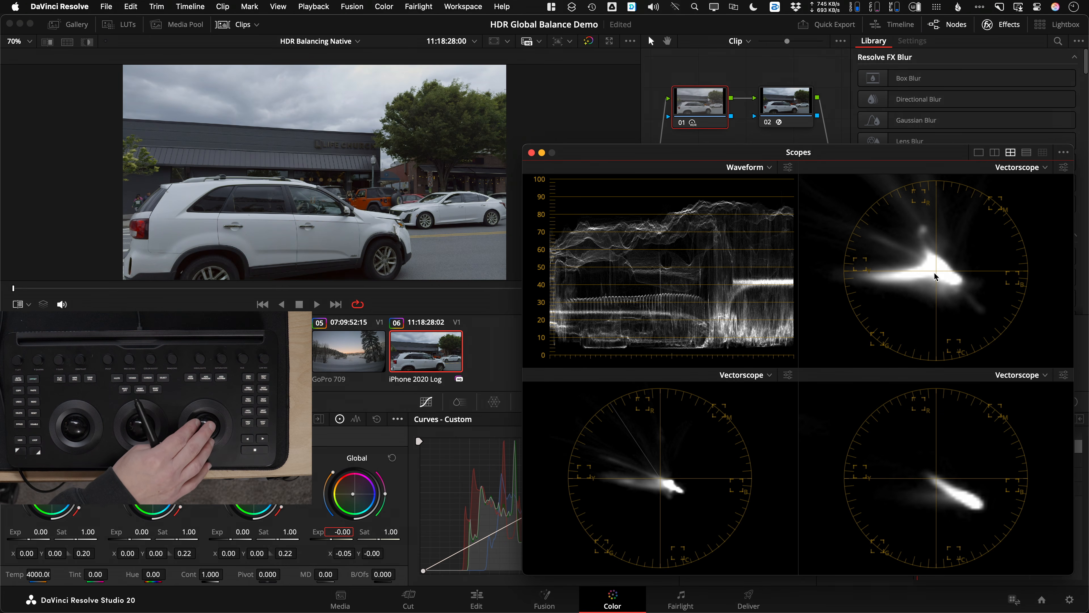
left_click(1064, 375)
left_click(1035, 433)
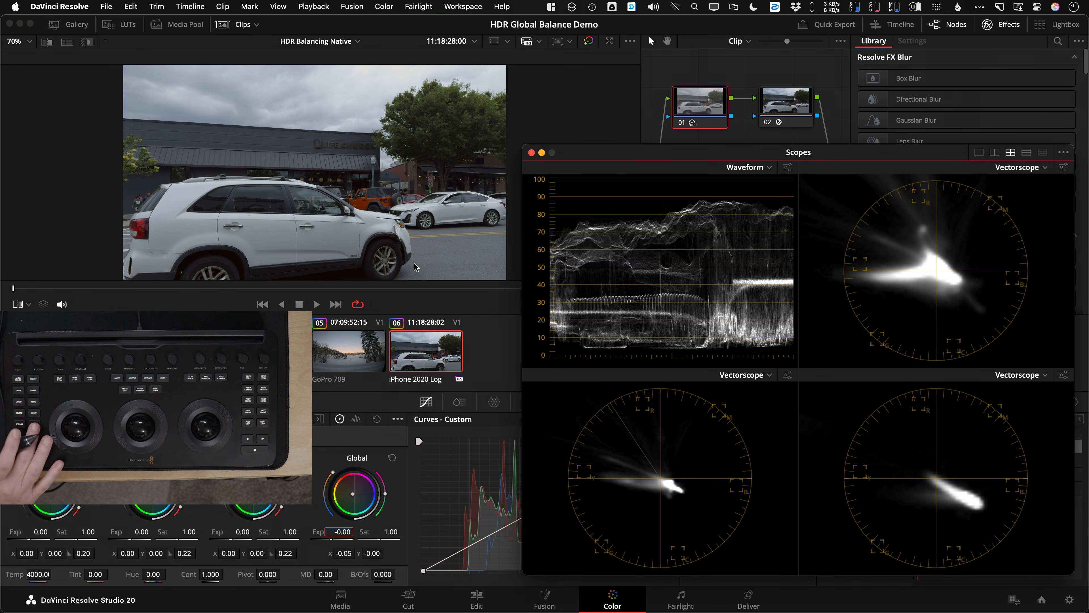
key("super+d")
key("super+d")
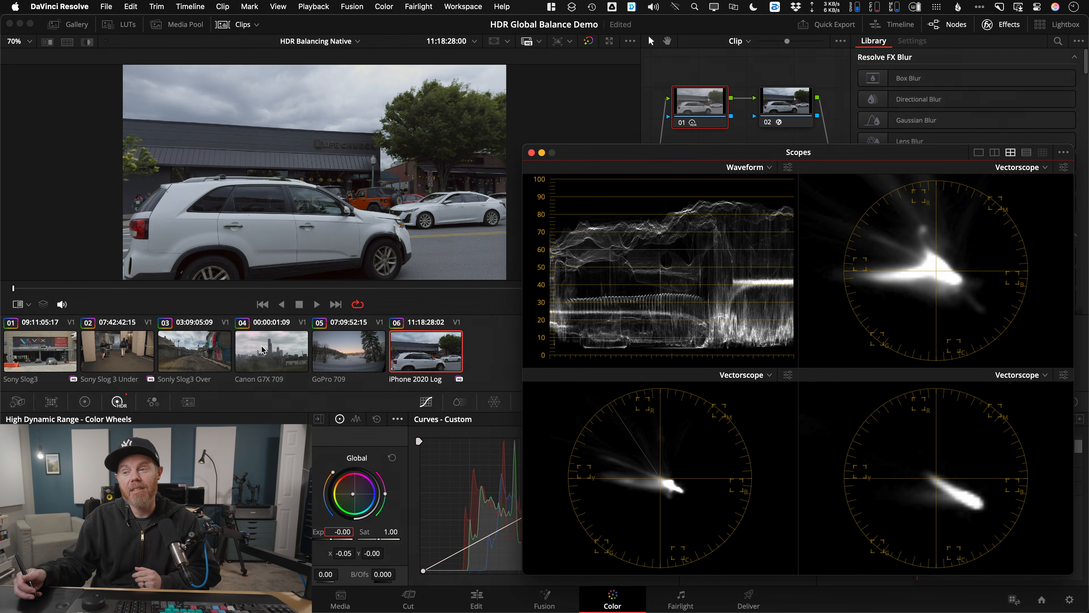
- Return to the Canon skyline clip, switch to the HDR Balanced in DWG timeline, and widen the node graph clear of the scopes
left_click(262, 351)
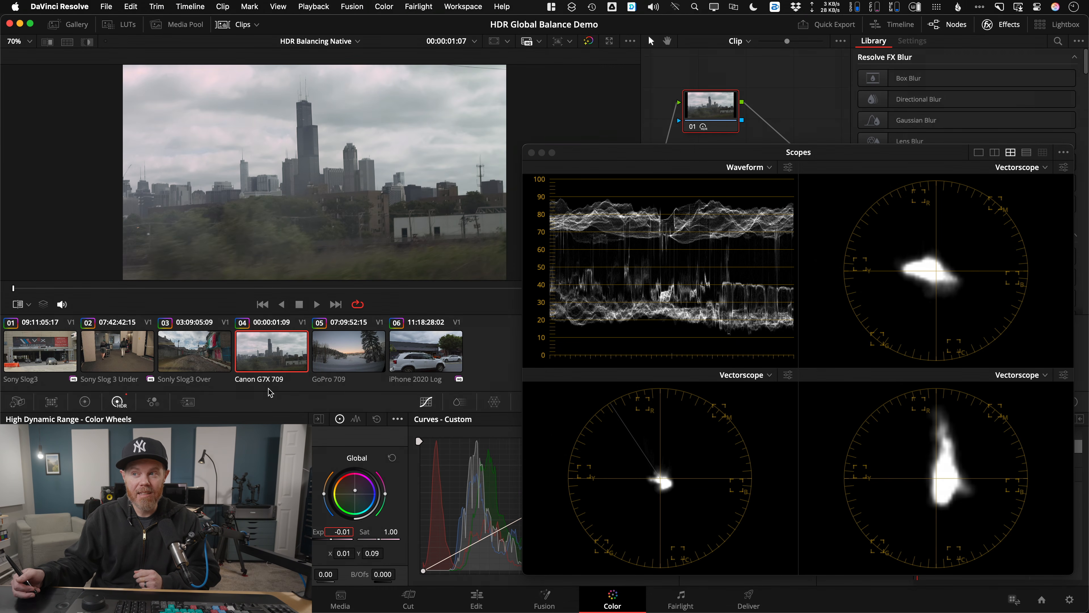
left_click(348, 42)
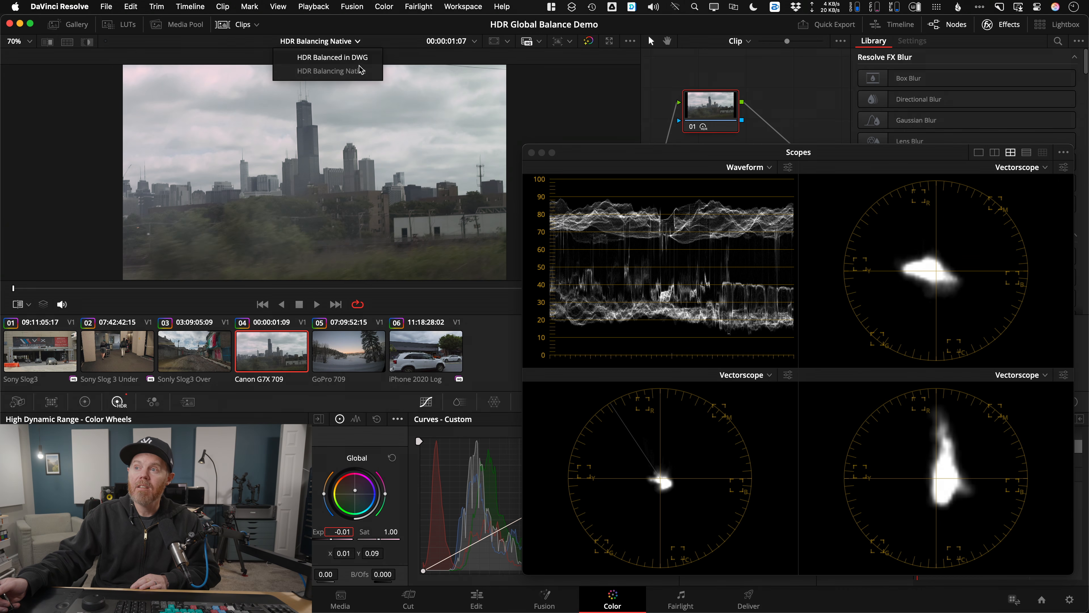
left_click(347, 58)
left_click_drag(762, 157, 786, 221)
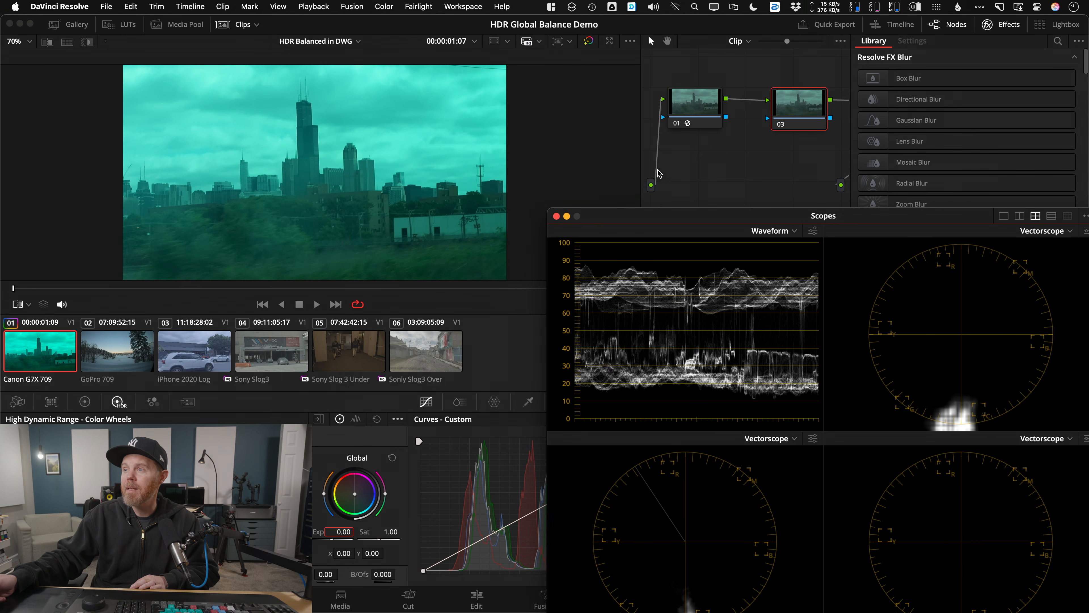
left_click_drag(638, 172, 422, 172)
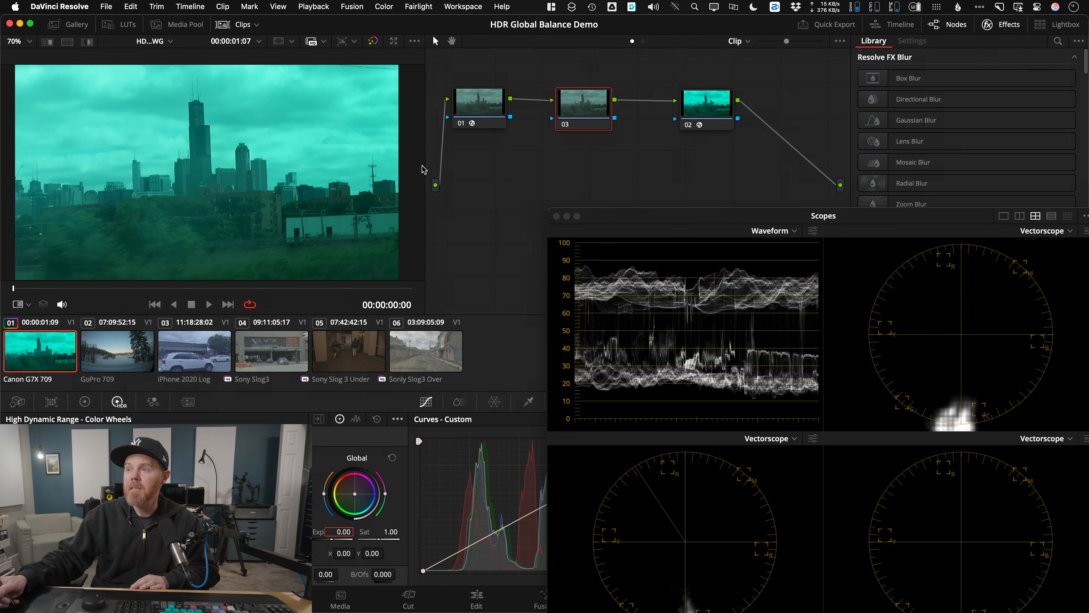
- Check the Color Space Transform settings on nodes 01 and 02, and place node 03 lower between them
left_click(477, 107)
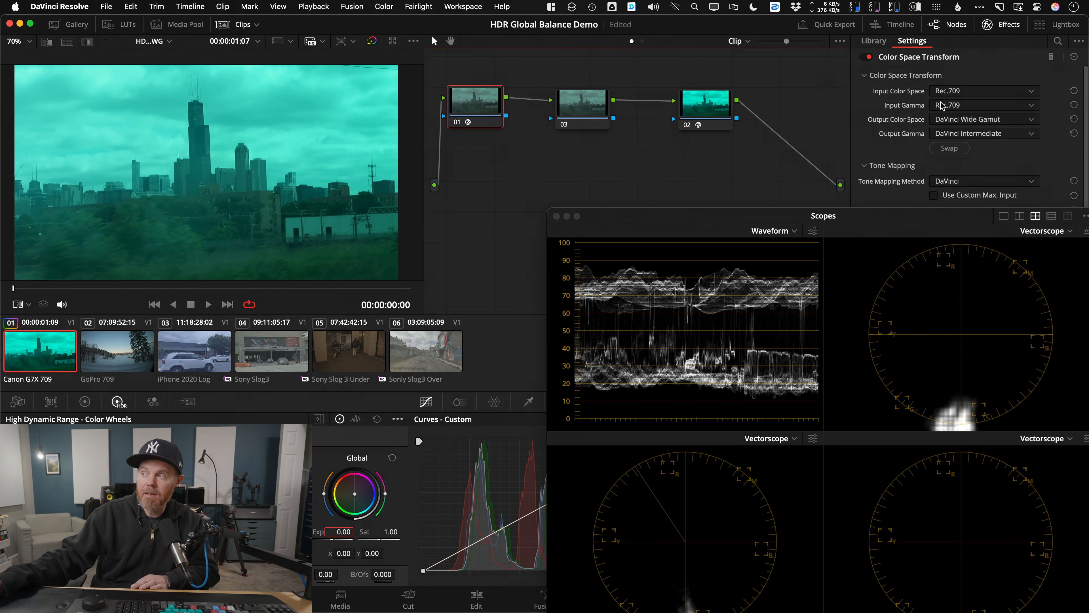
left_click(731, 108)
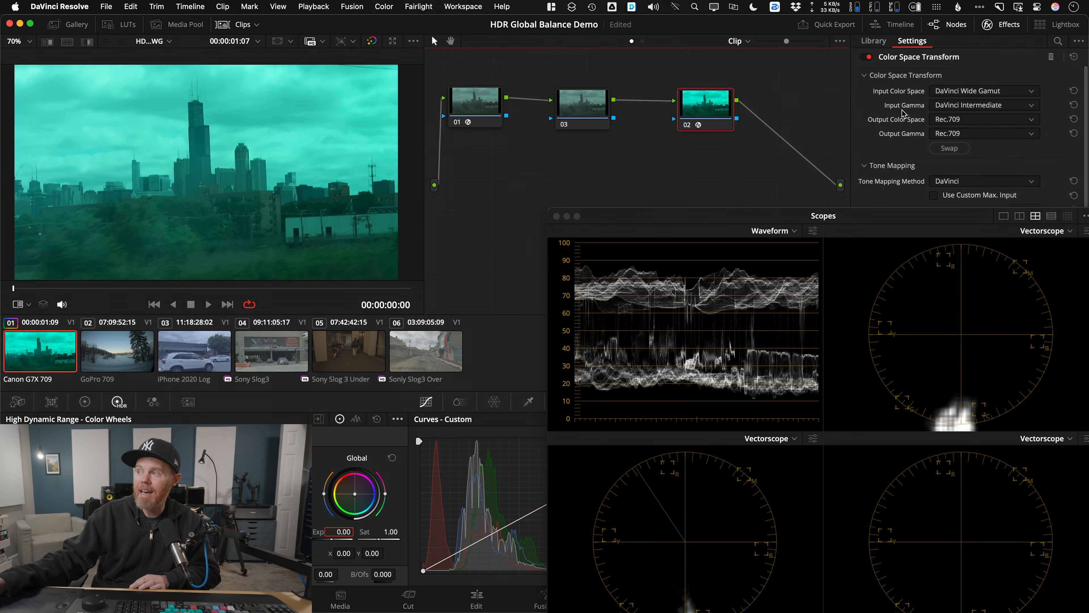
left_click_drag(718, 110, 744, 109)
left_click_drag(565, 109, 623, 155)
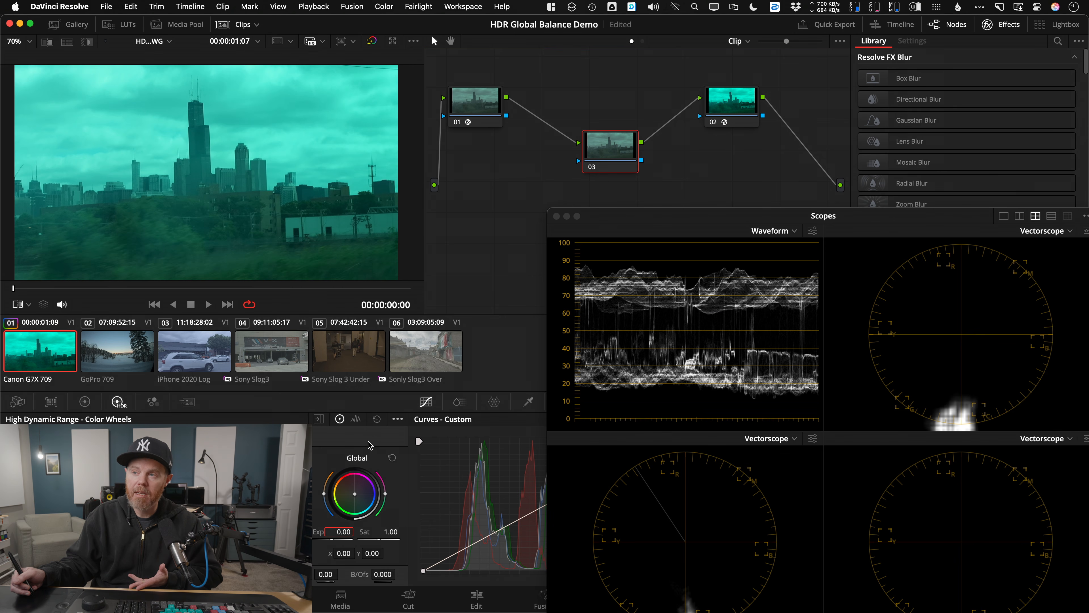
- Open the HDR Balanced in DWG timeline's color settings from the media pool to check its timeline color space
left_click(178, 24)
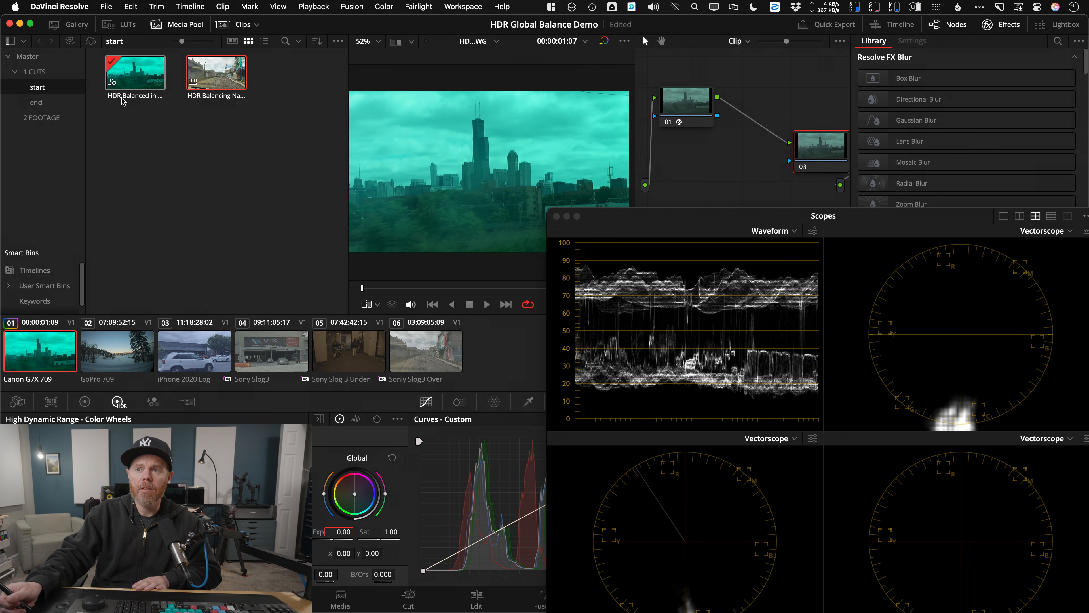
left_click(117, 86)
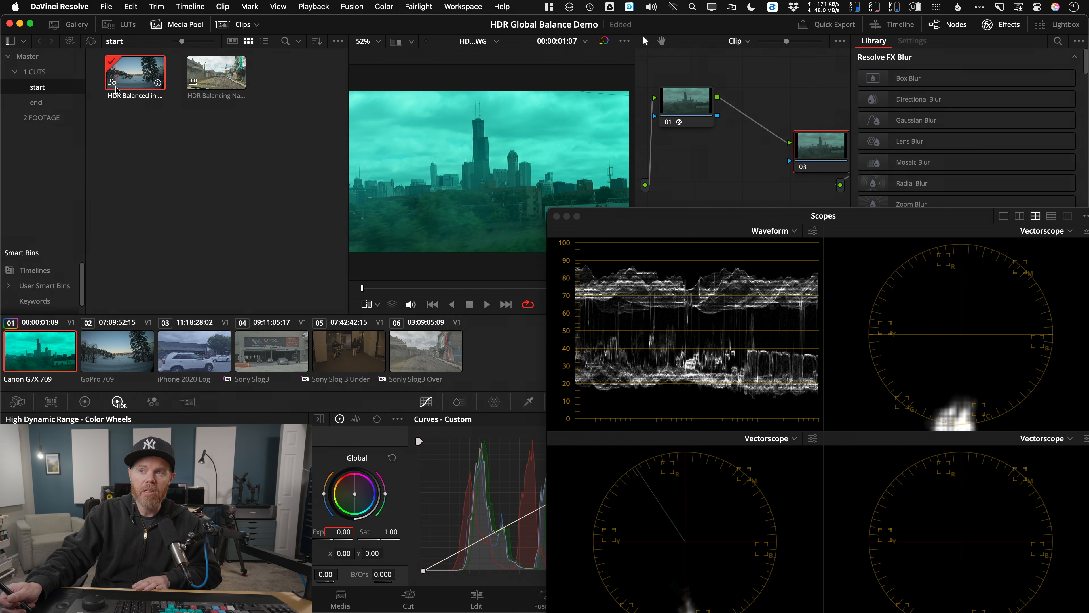
right_click(135, 77)
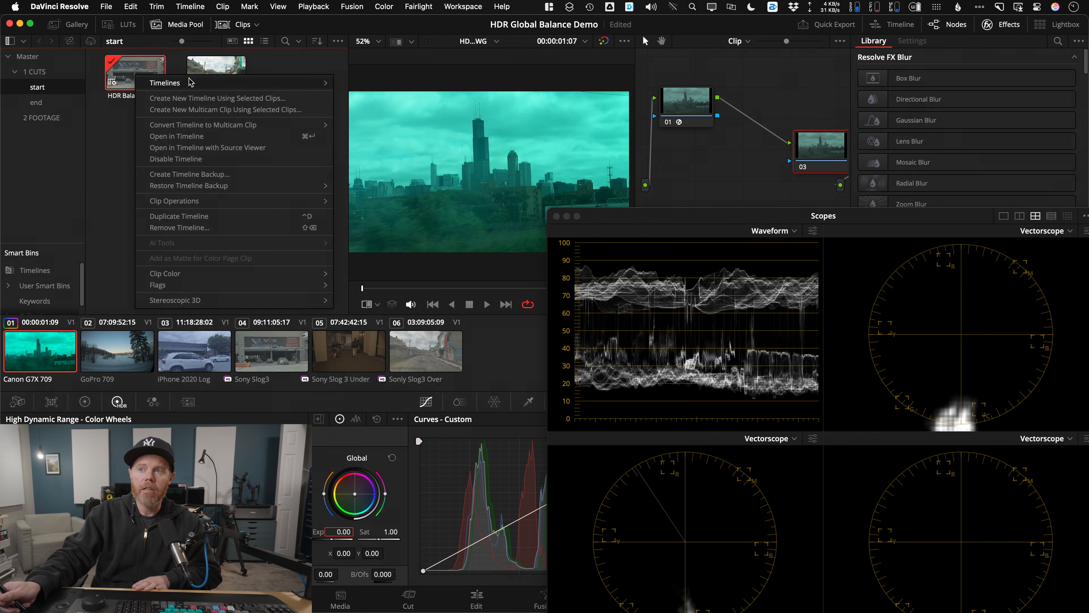
mouse_move(191, 82)
left_click(413, 85)
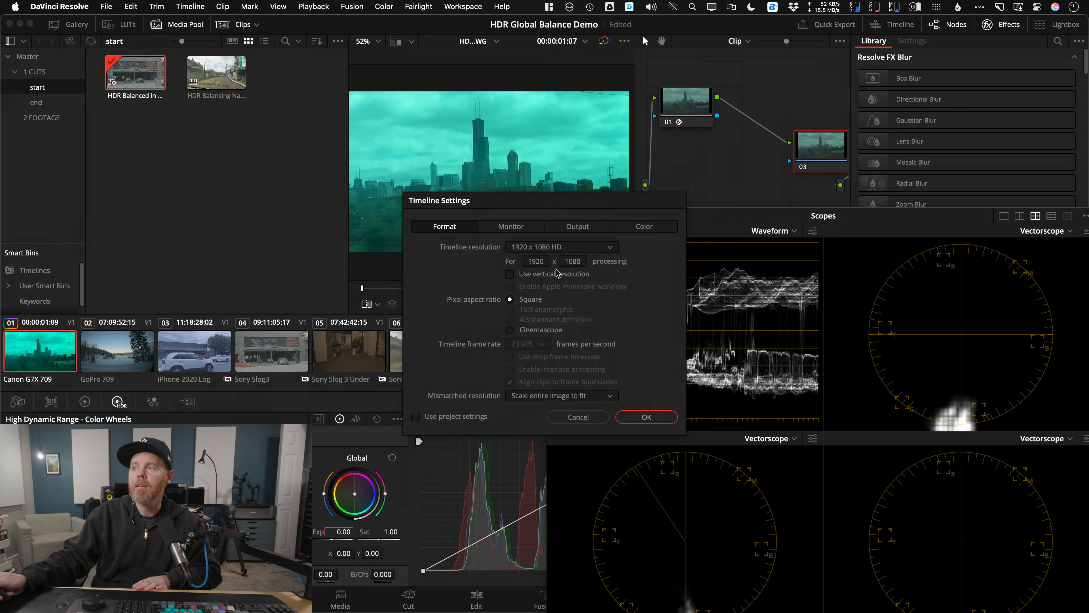
left_click(651, 227)
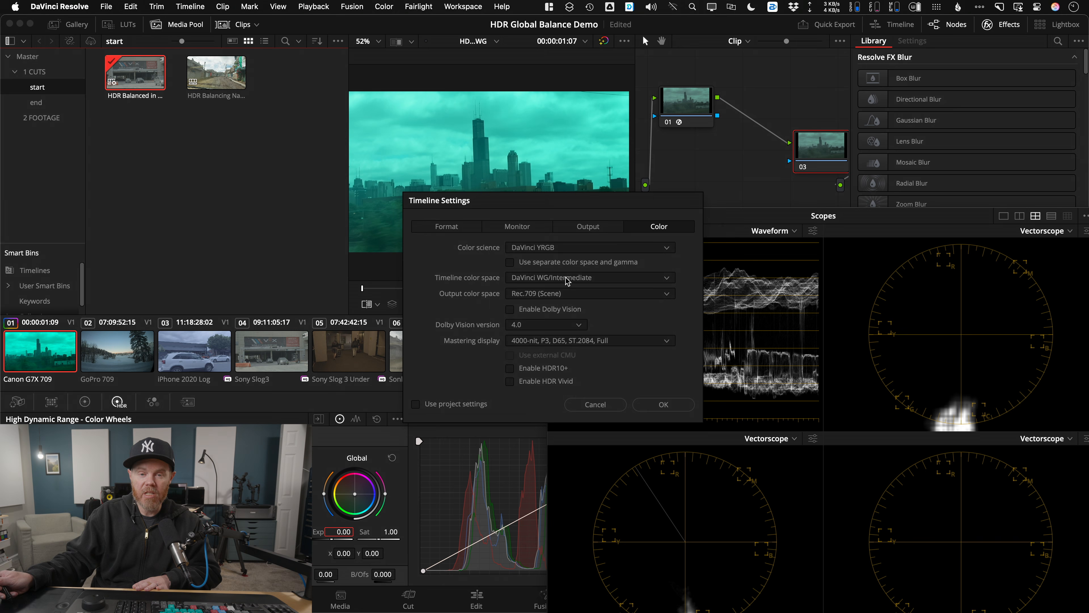
- Close the timeline settings and the media pool, and check which color space the HDR palette uses for node 03
left_click(658, 413)
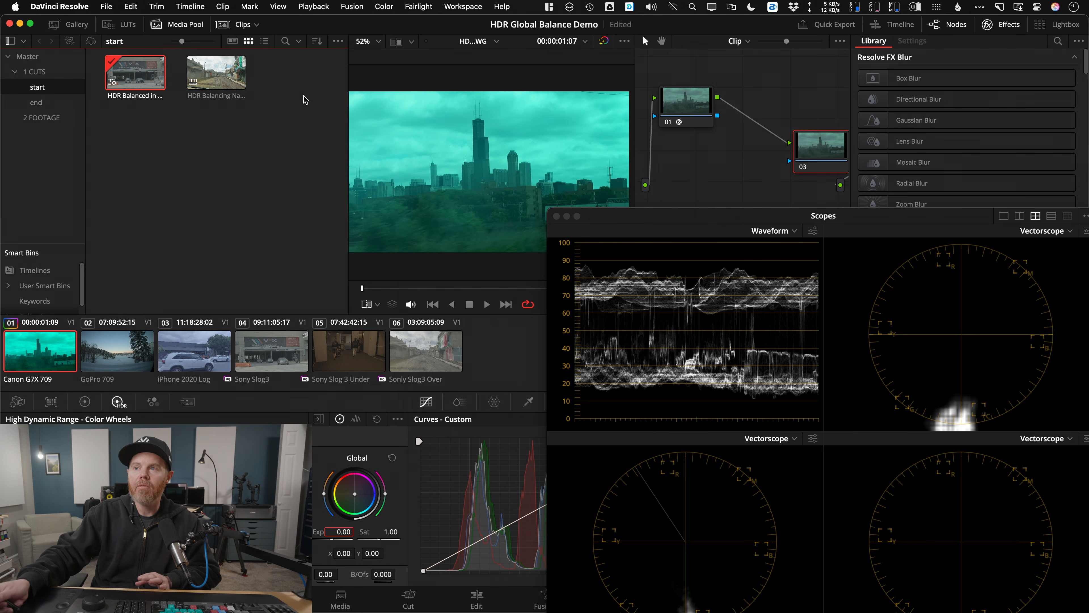
left_click(183, 26)
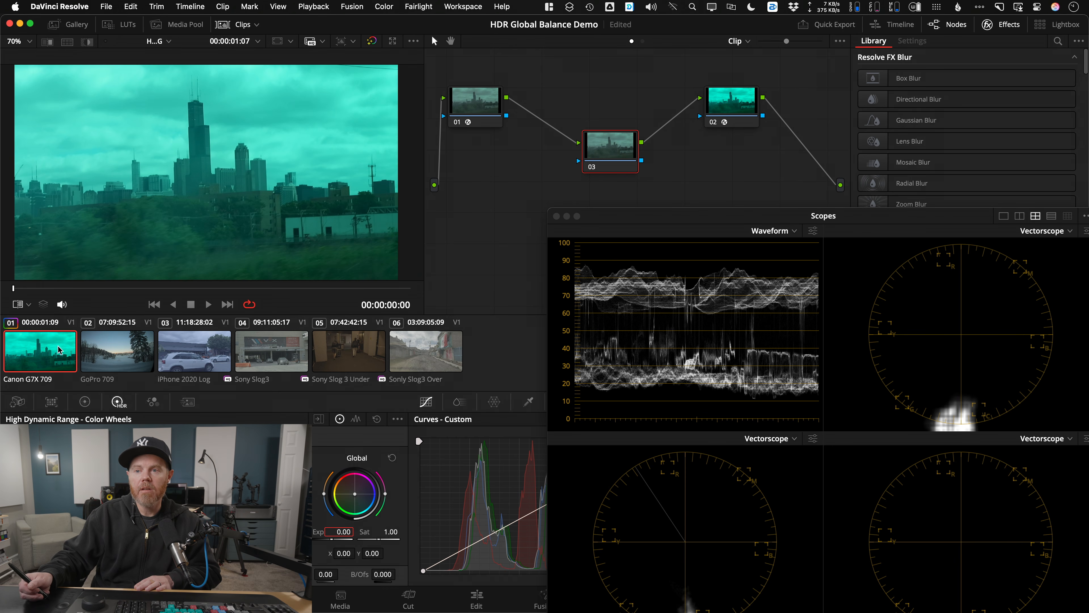
left_click(397, 420)
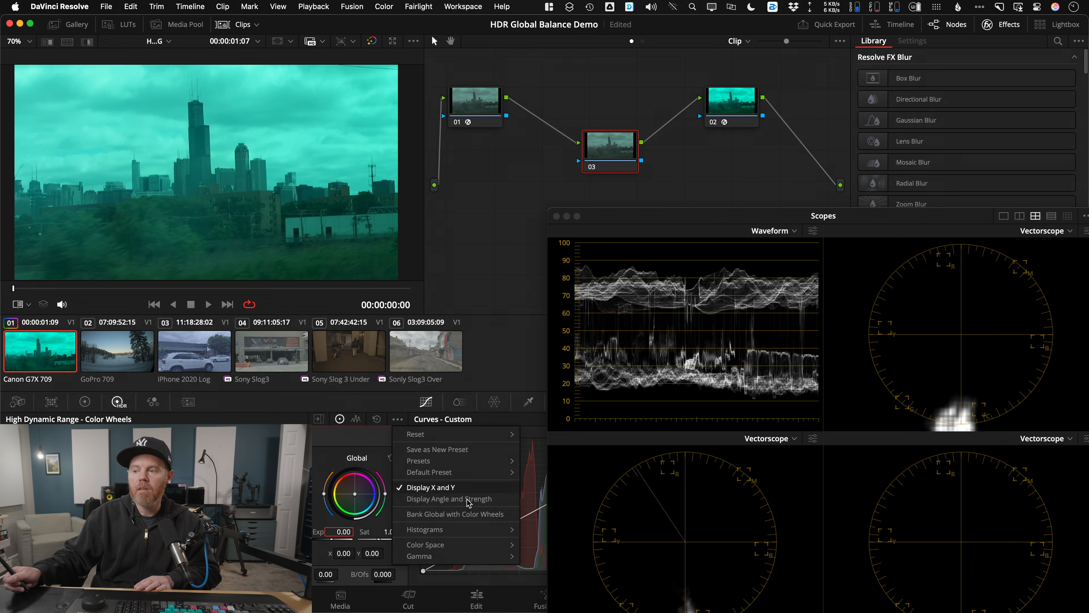
mouse_move(455, 551)
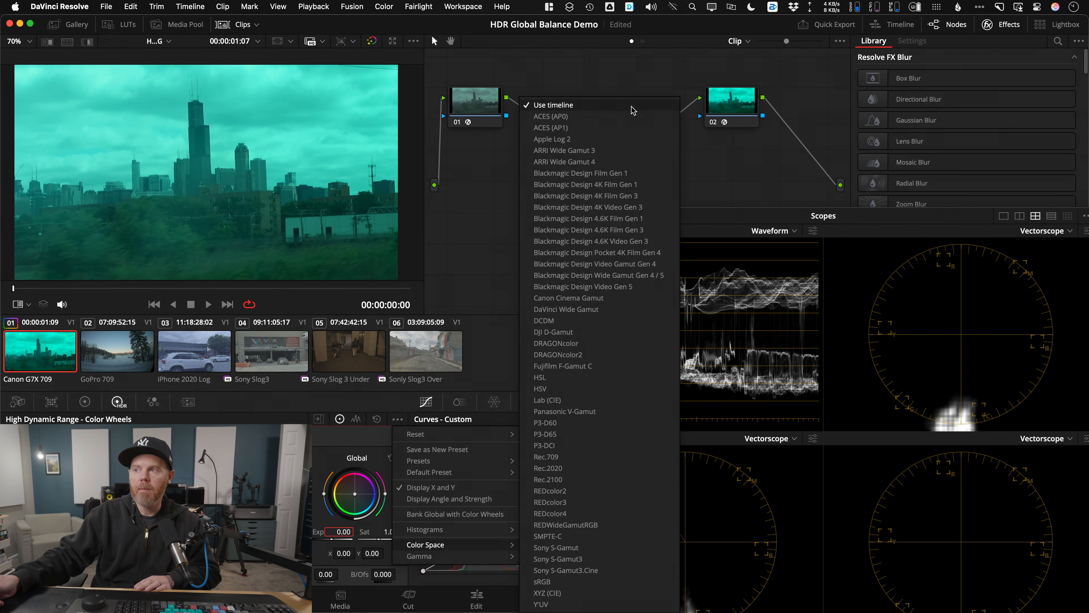
- Balance the Canon skyline clip on node 03 with HDR Global X 0.01 and Y 0.07, and compare it with the node disabled
left_click(509, 162)
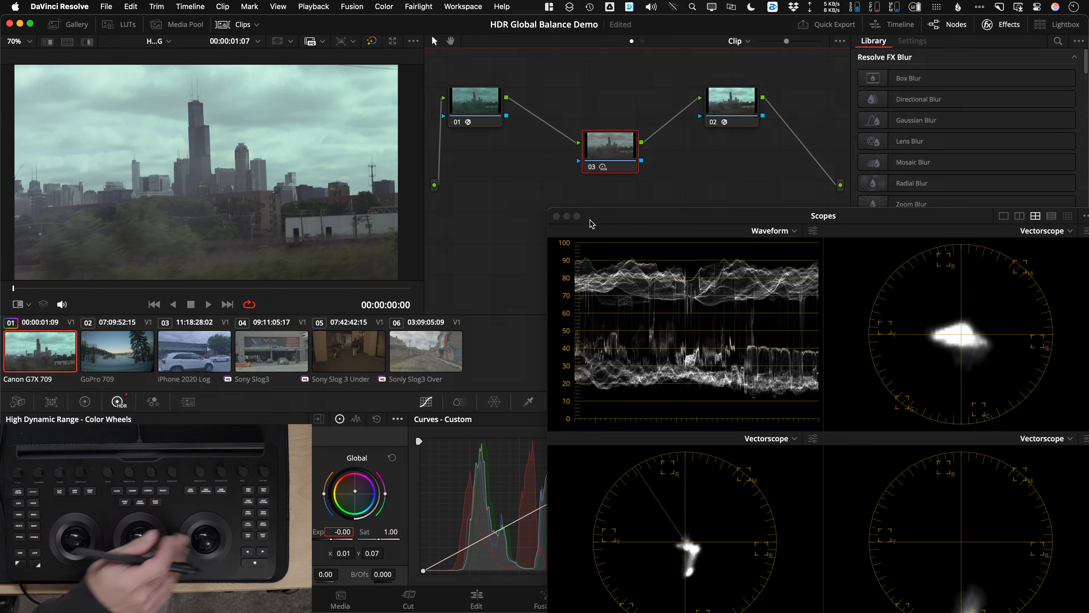
left_click_drag(919, 216, 897, 158)
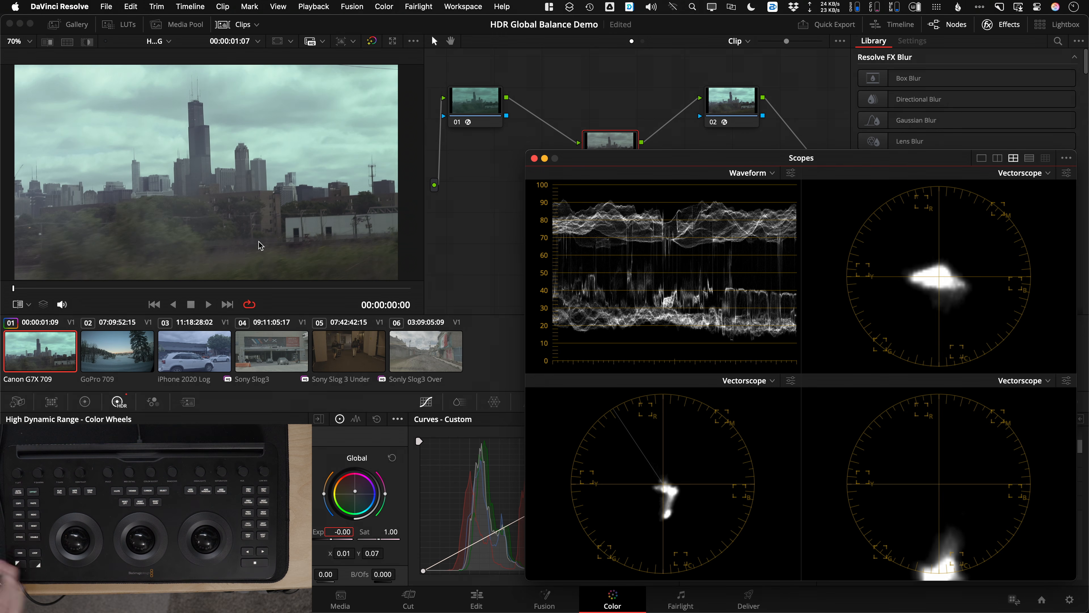
key("super+d")
key("super+d")
key("super+d")
key("super+d")
key("super+d")
key("super+d")
key("super+d")
key("super+d")
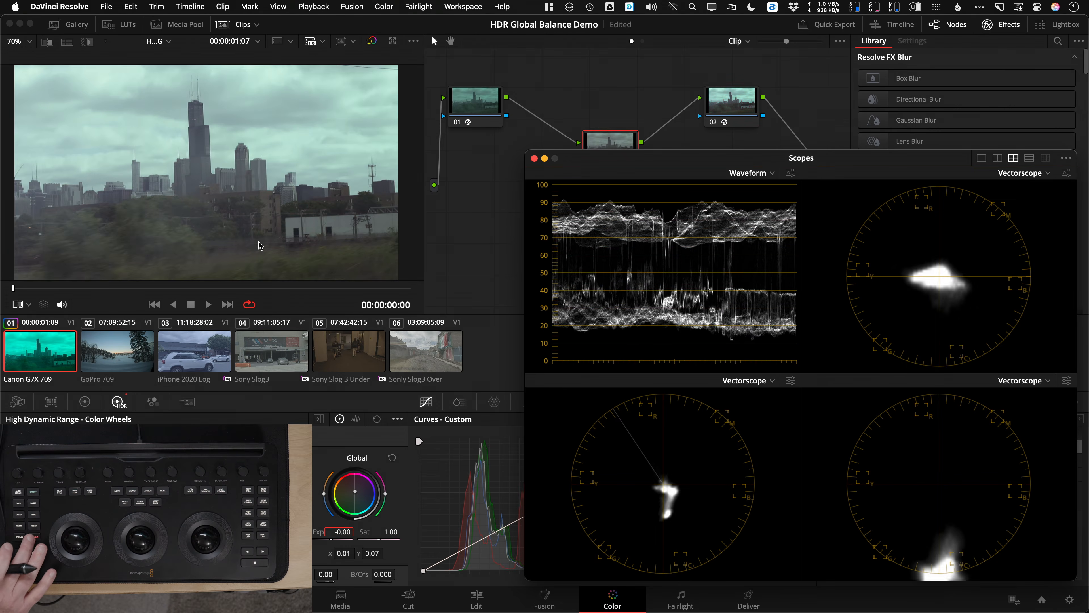
key("super+d")
key("super+d")
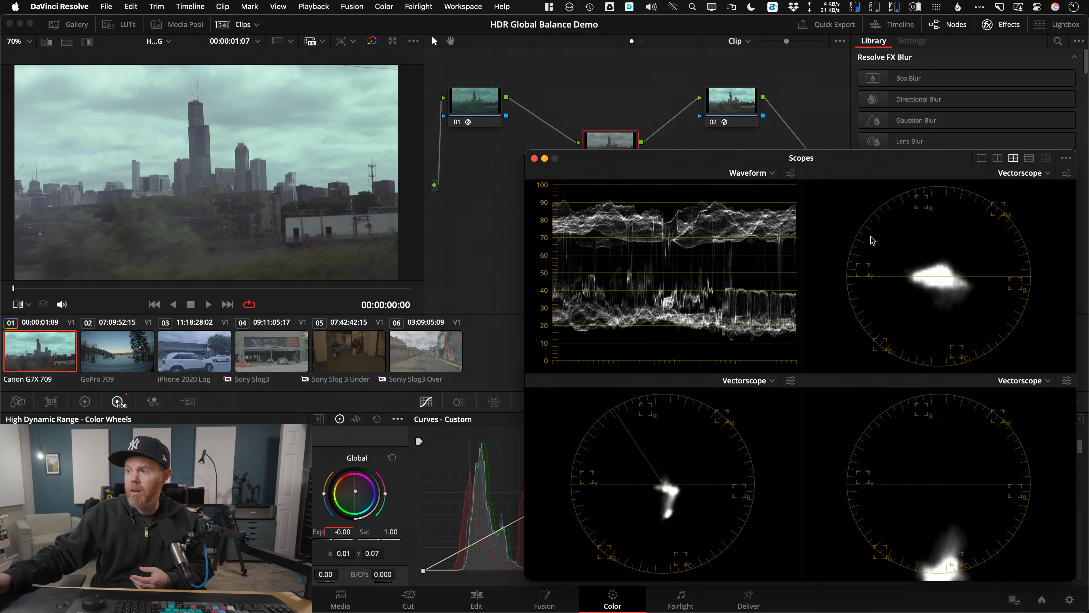
- Compare the skyline balance between the HDR Balancing Native and HDR Balanced in DWG timelines, ending on the native one
left_click(168, 41)
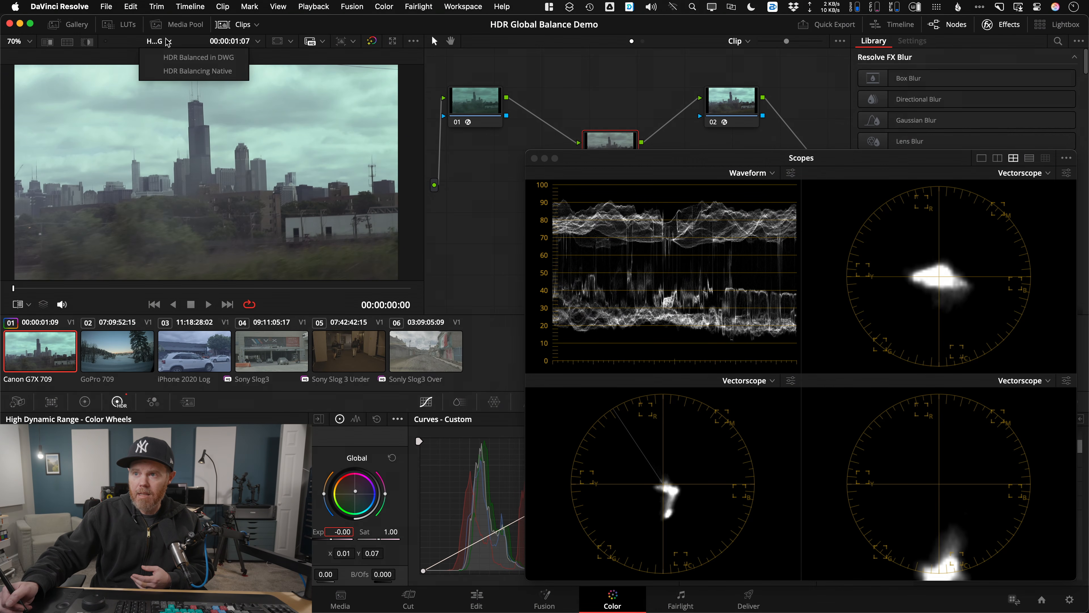
left_click(226, 72)
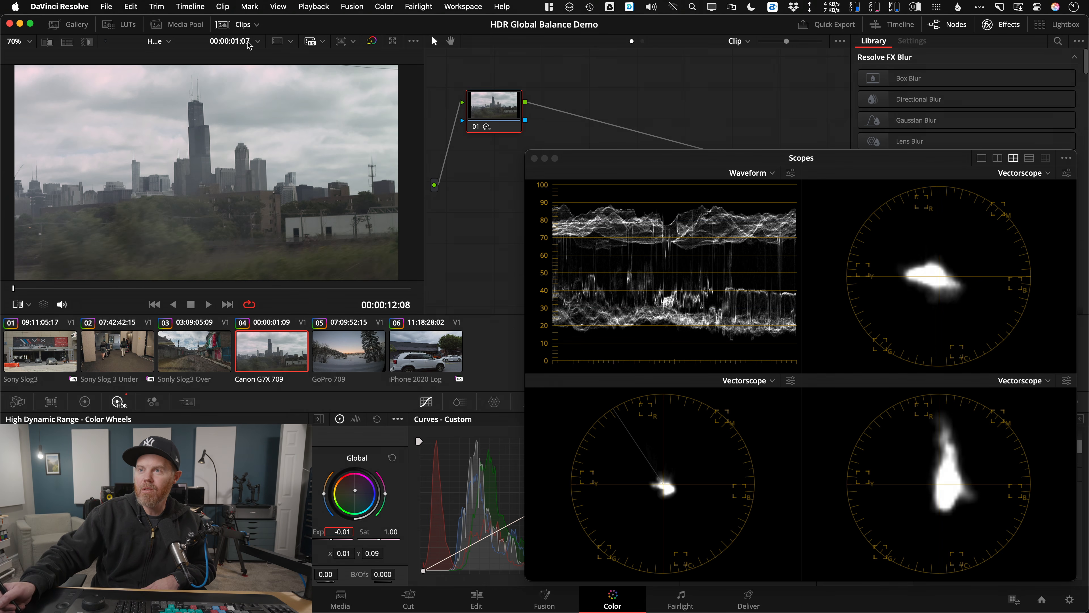
left_click(165, 42)
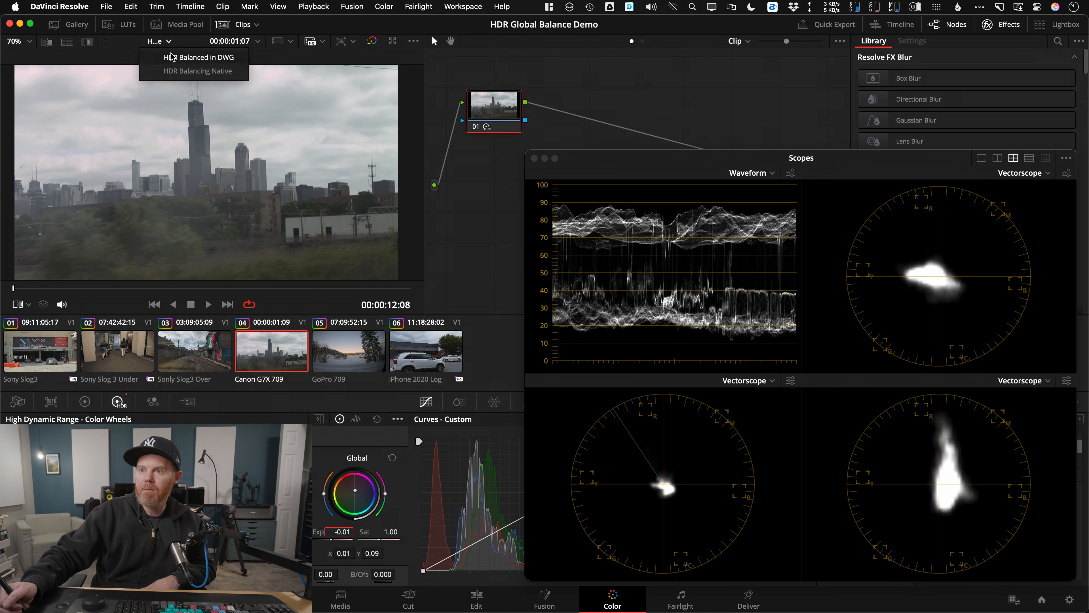
left_click(209, 60)
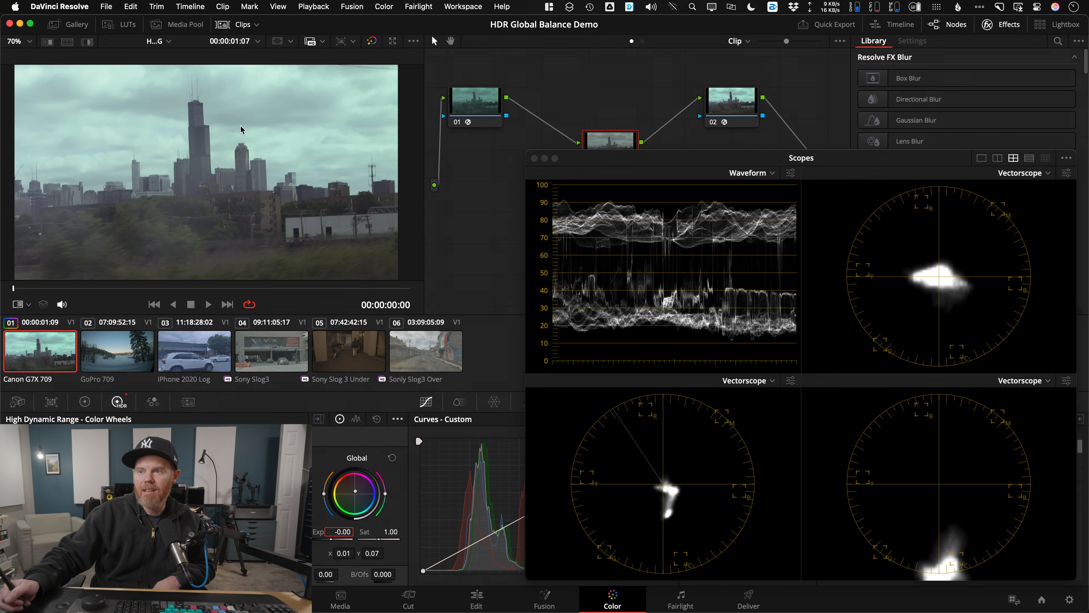
left_click(150, 42)
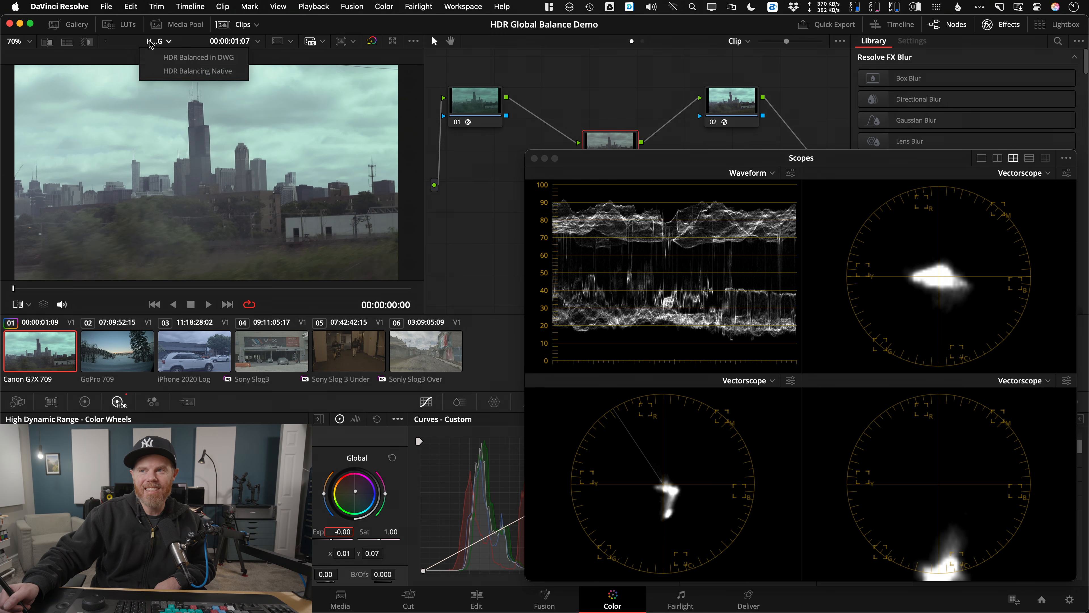
left_click(191, 71)
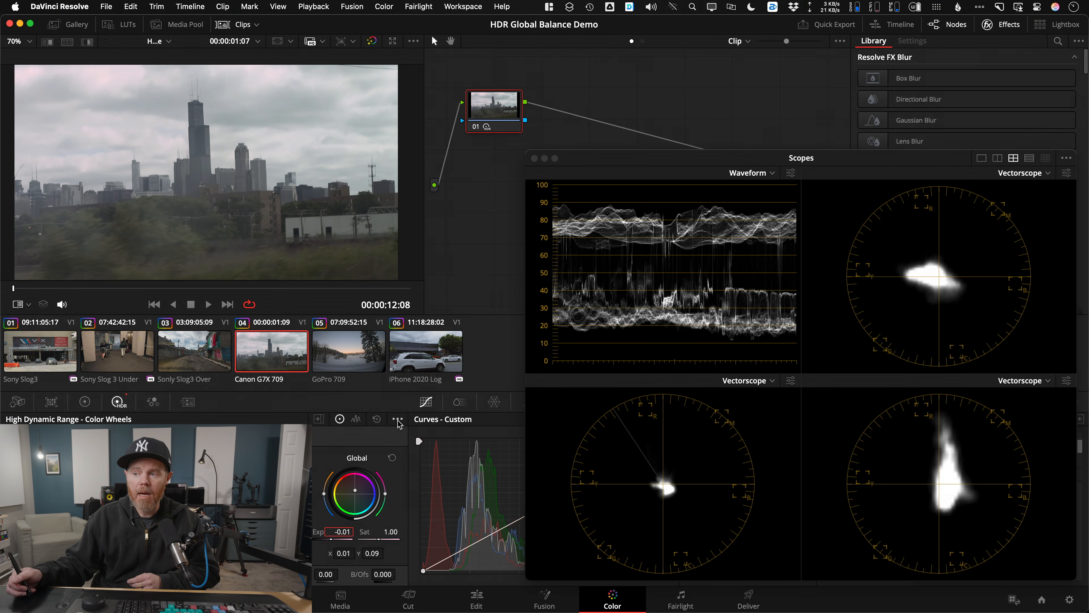
- Check the HDR palette's color space assignment for the skyline clip in the native timeline
left_click(398, 419)
mouse_move(491, 548)
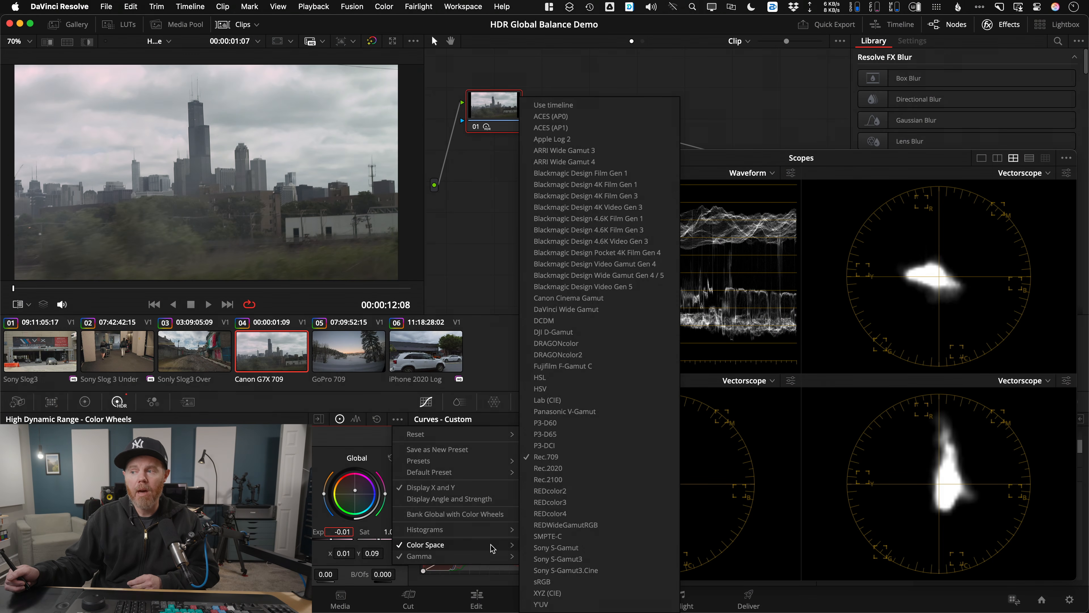